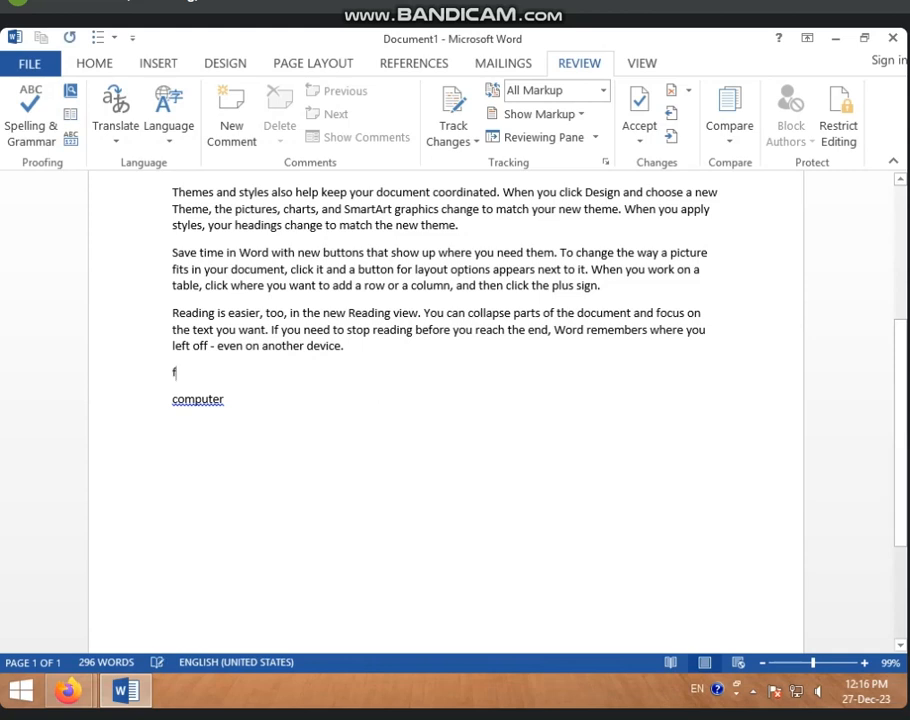
Step: Enter the filler word "fjhfghgffrfgd" above the last line and inspect the Office language preferences without changing them
text(d)
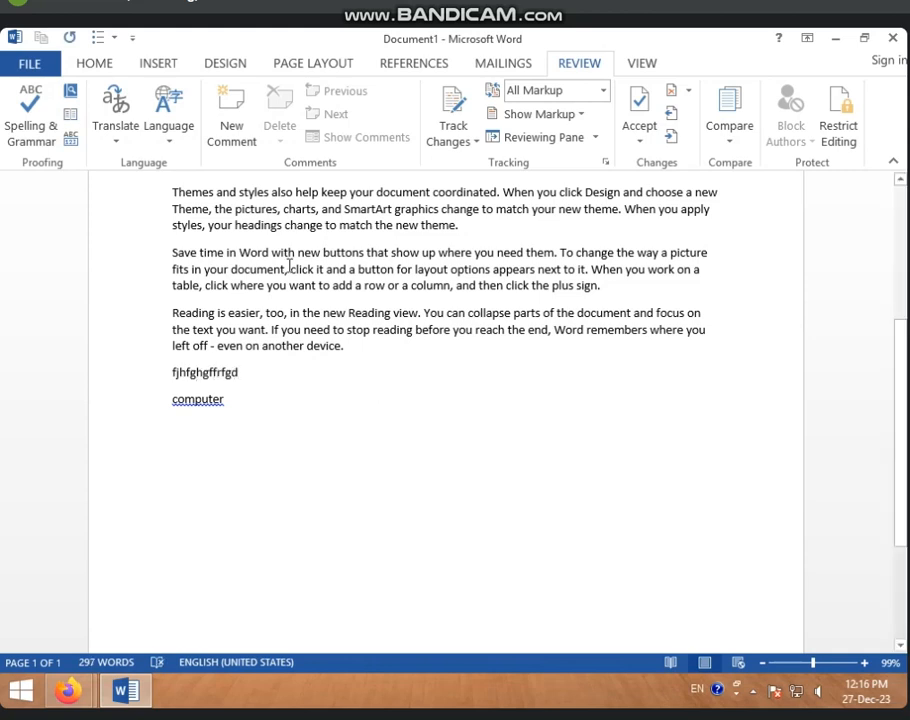
click(172, 146)
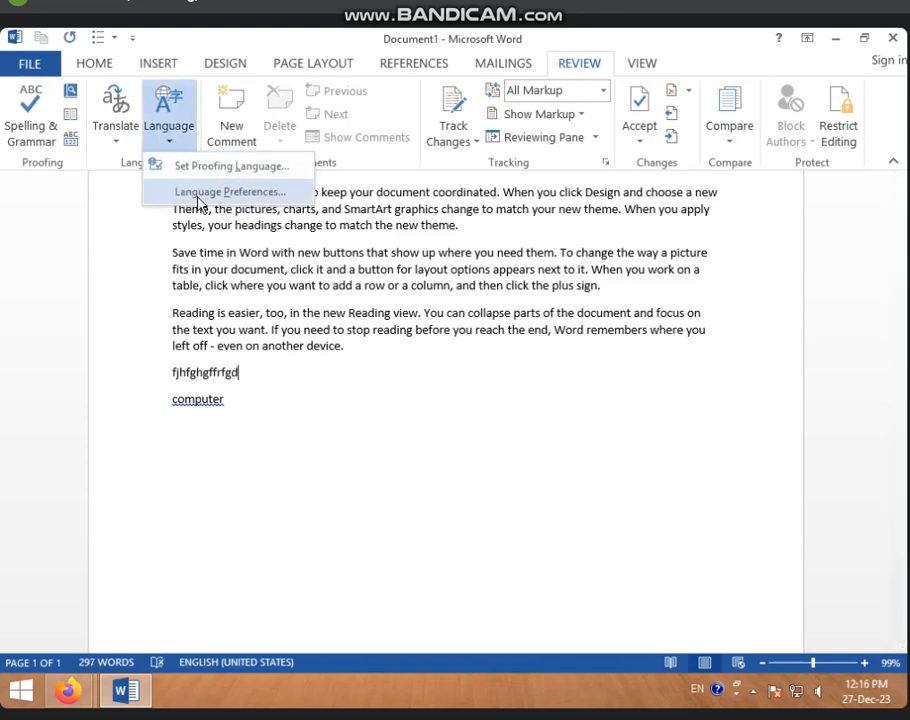
click(196, 193)
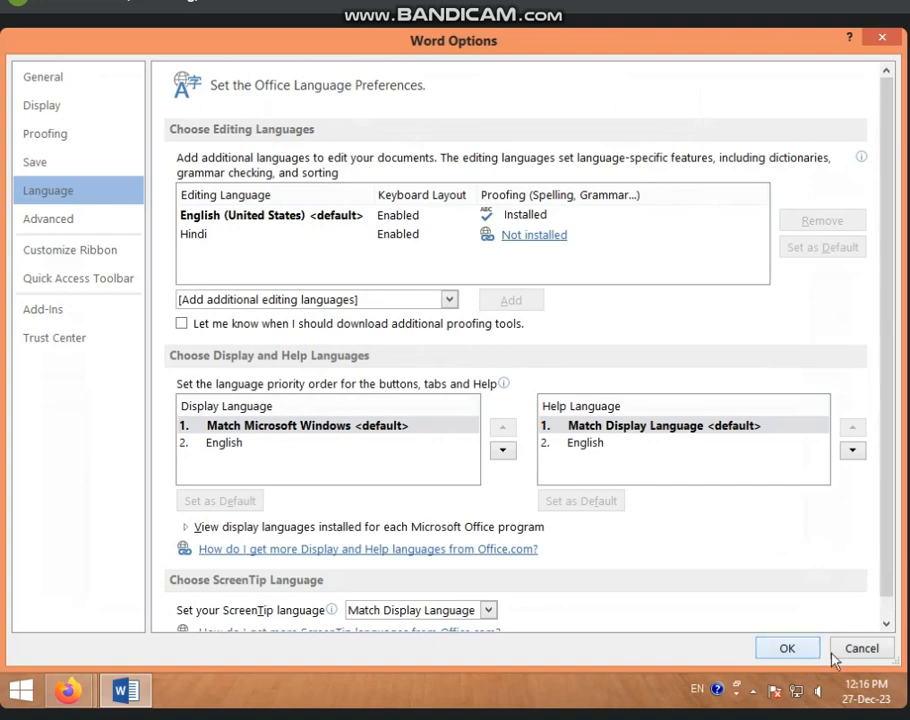
click(862, 648)
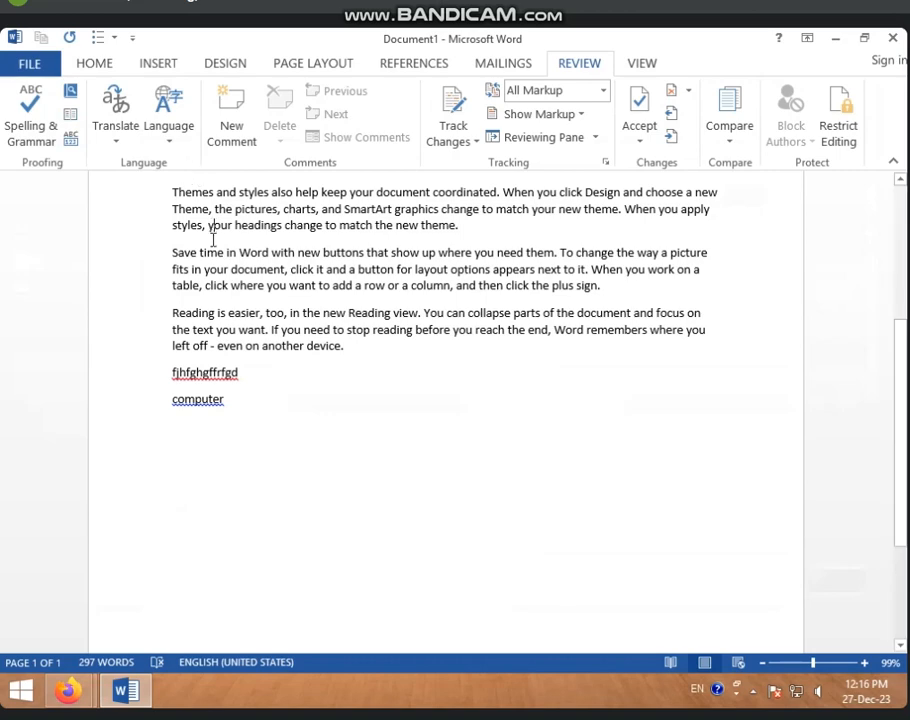
Step: Replace the whole document's content with sample paragraphs generated by =rand()
scroll(211, 240, up, 3)
key(ctrl+a)
key(BackSpace)
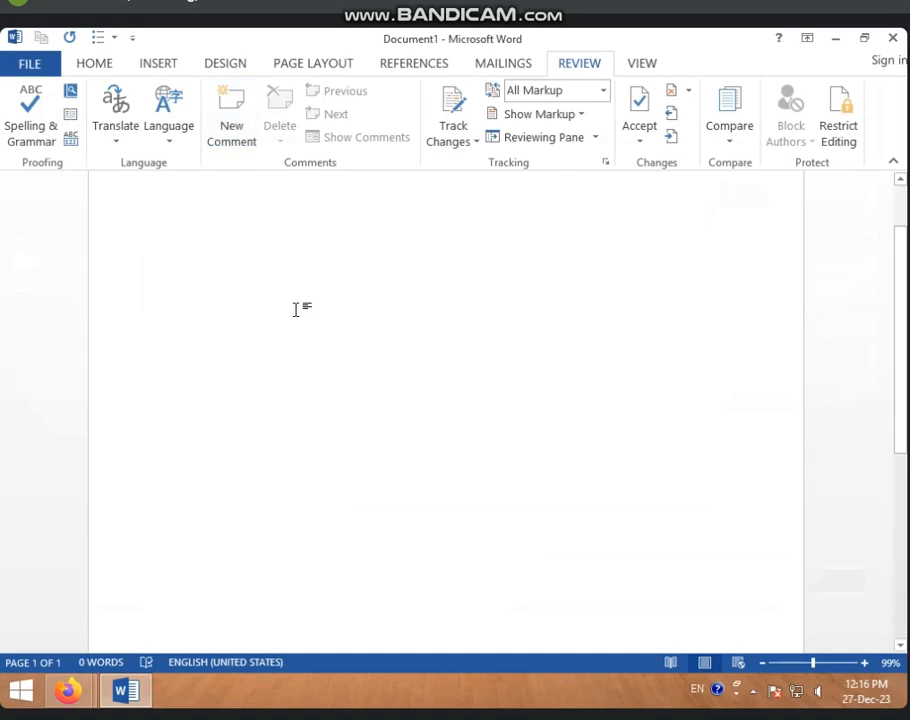
text(=rand()
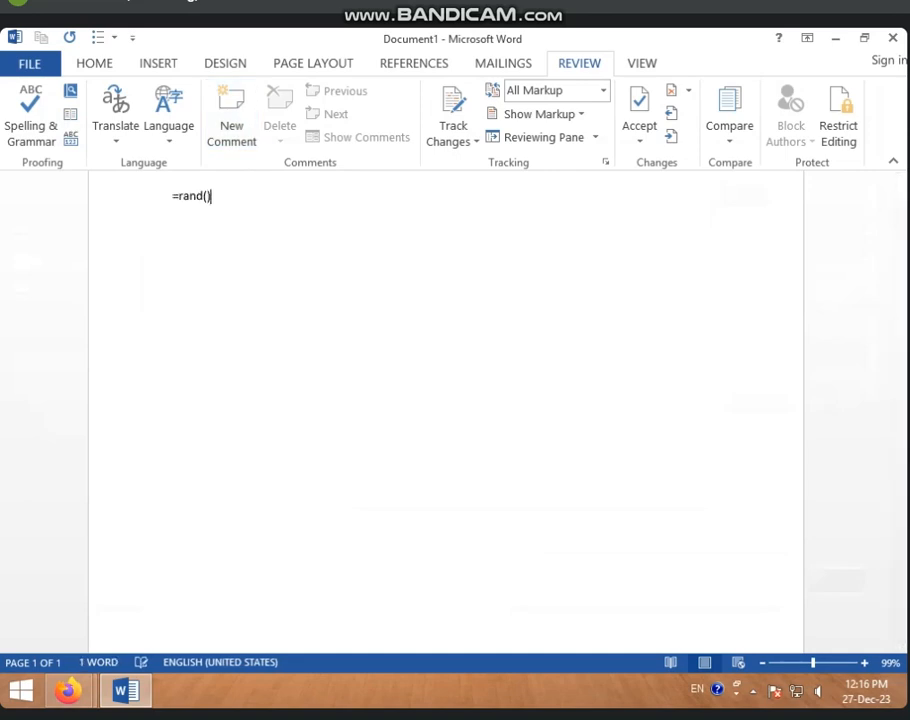
key(Return)
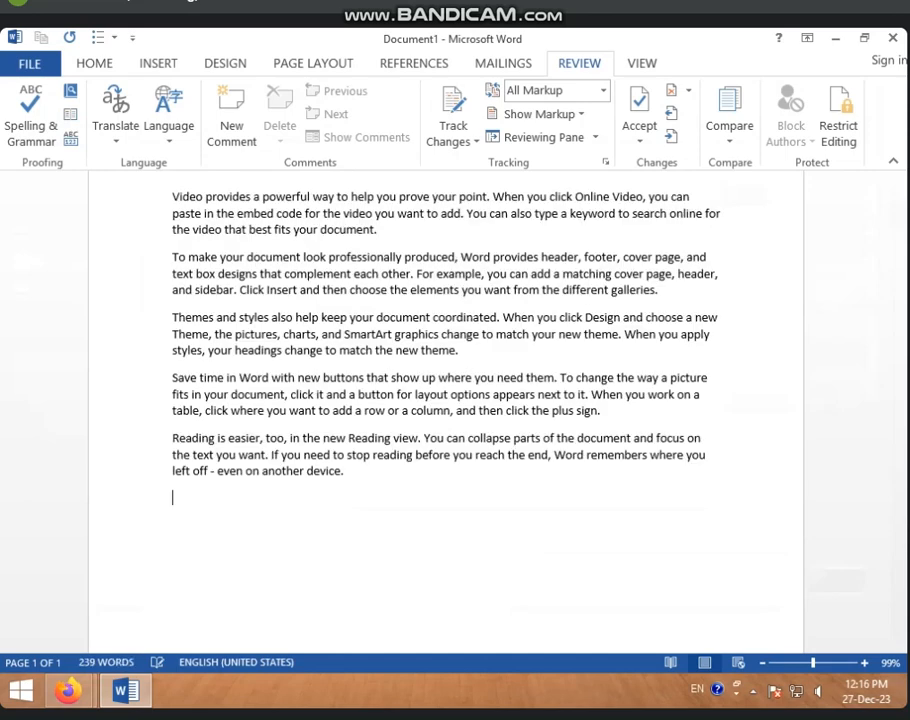
Step: Add a comment reading "Text" to the word "theme" at the end of the third paragraph
click(158, 65)
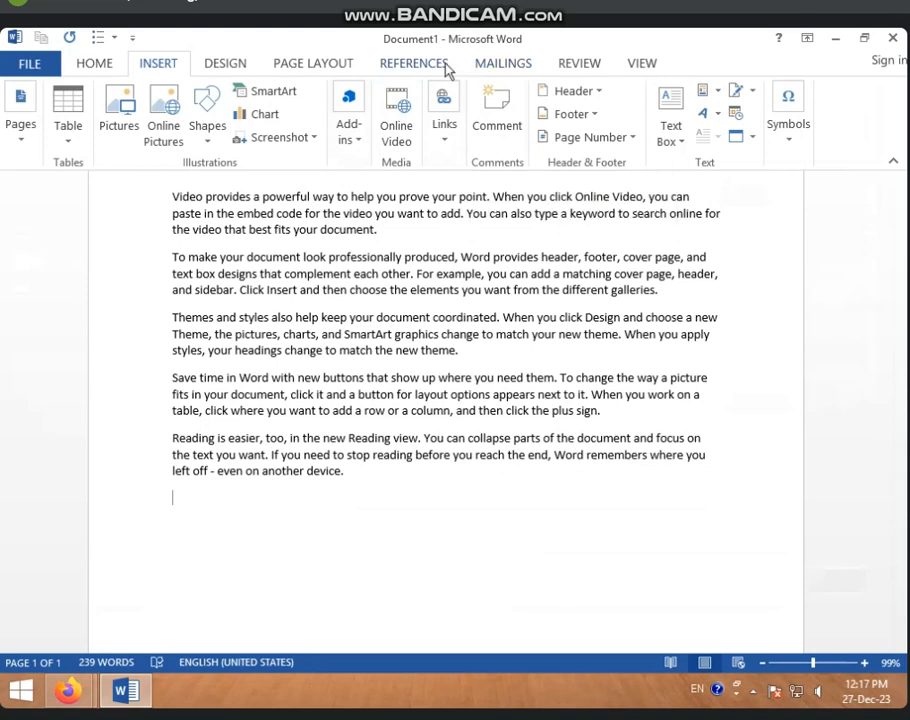
click(565, 67)
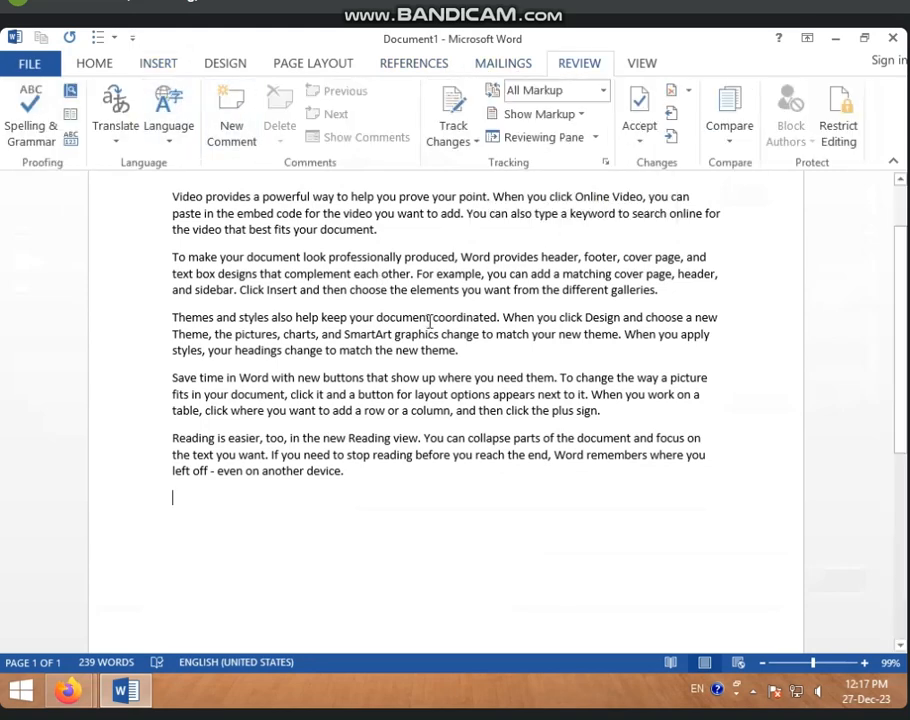
click(493, 357)
click(230, 130)
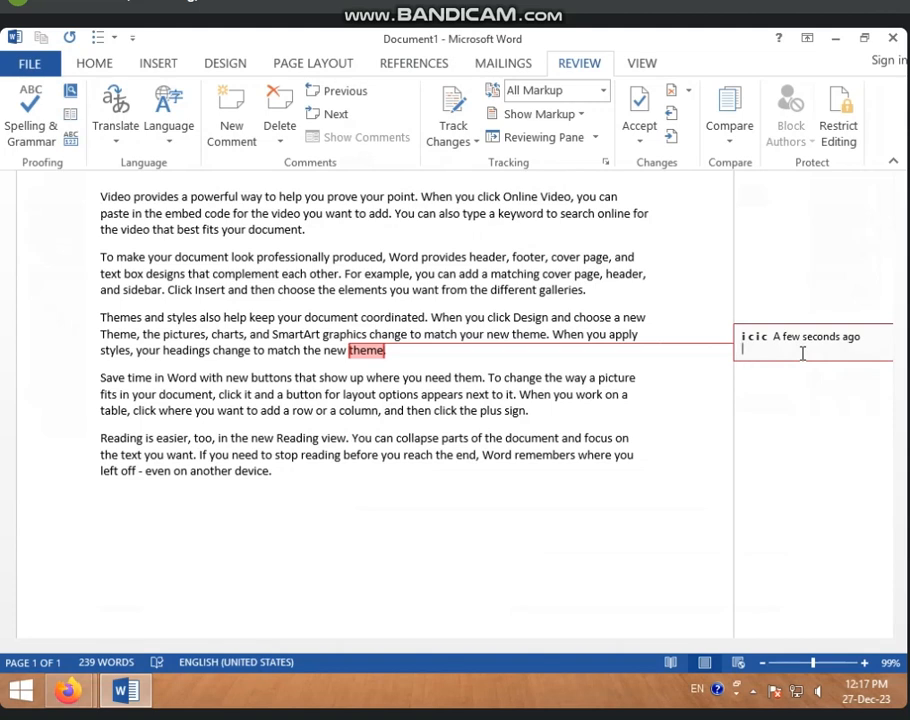
text(hj)
text(text)
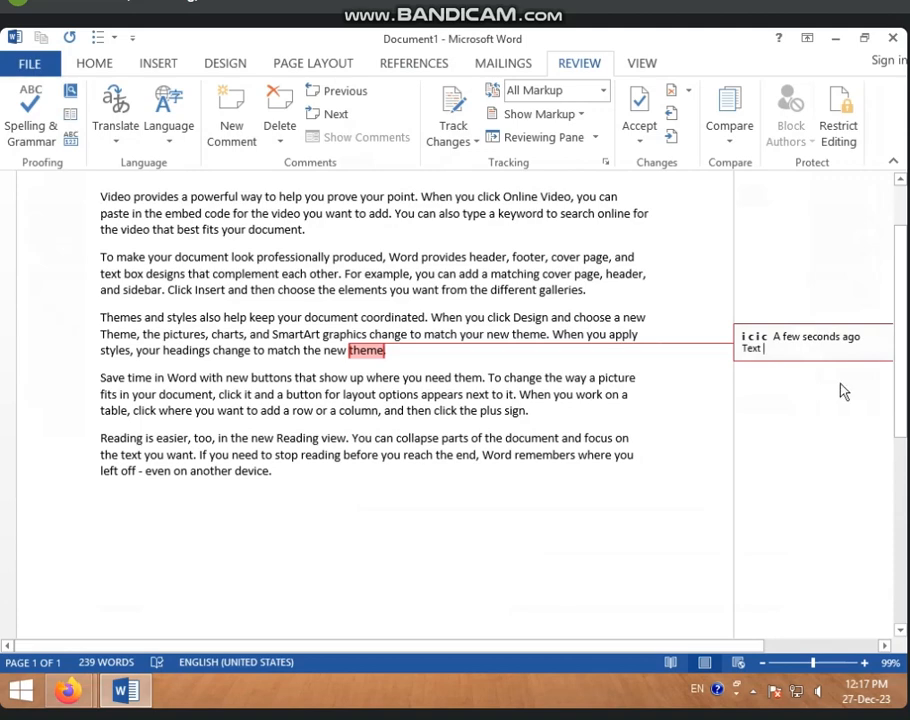
Step: Add an empty reply to the comment on "theme" and return to the document text
drag(538, 648, 735, 609)
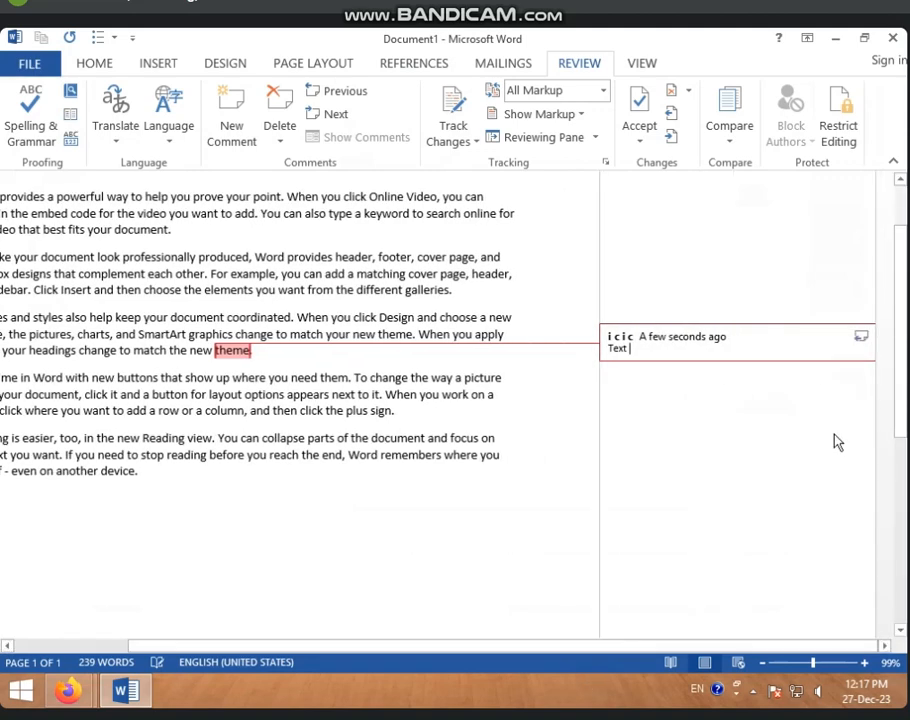
click(861, 340)
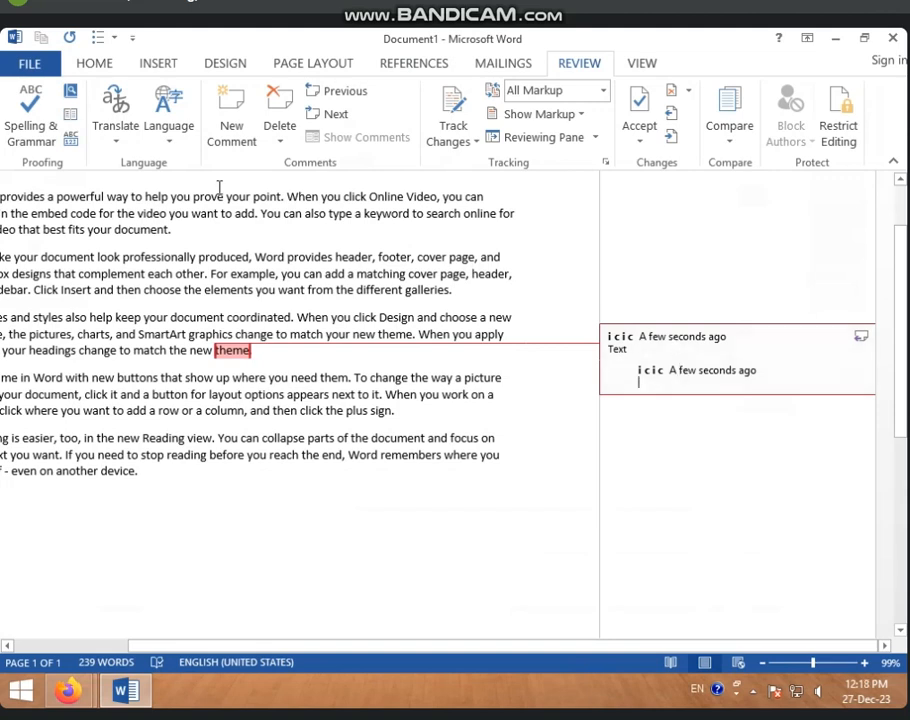
click(424, 438)
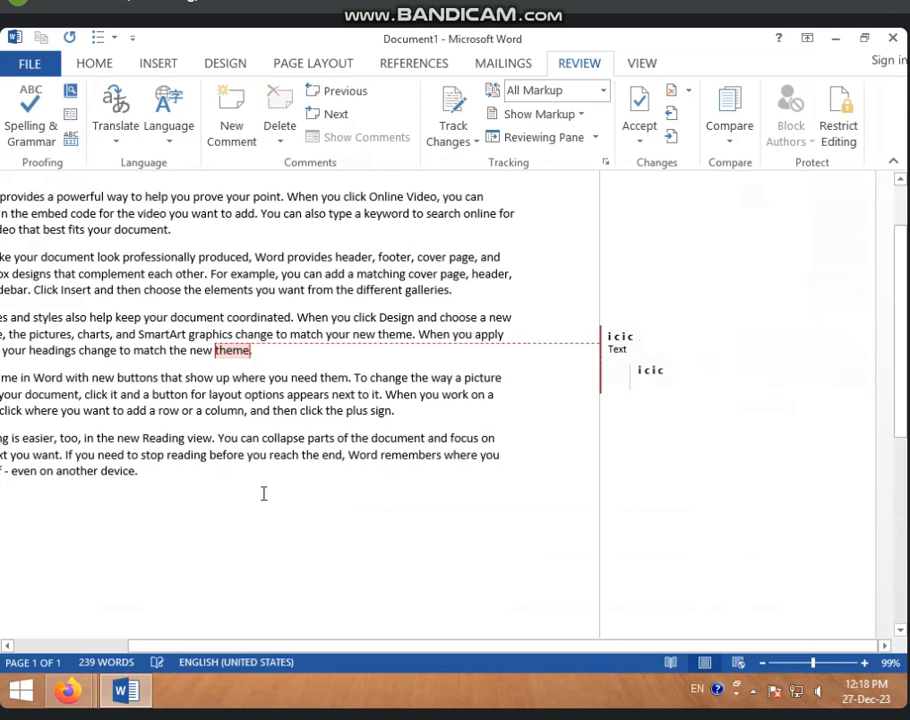
Step: Add a comment reading "jkhgjjkh" to the word "reach" in the last paragraph
click(282, 457)
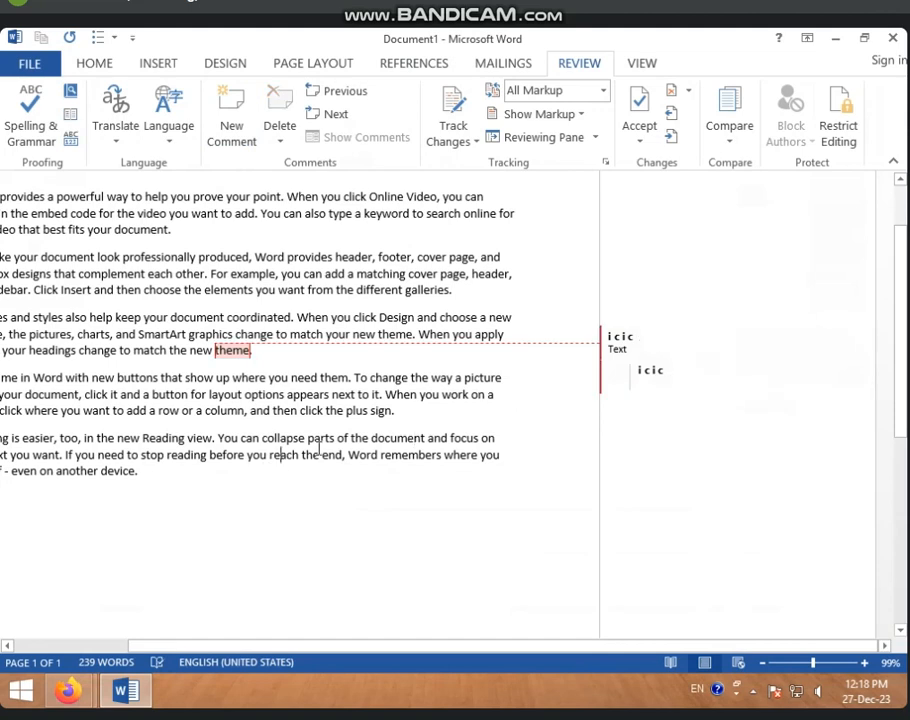
click(231, 125)
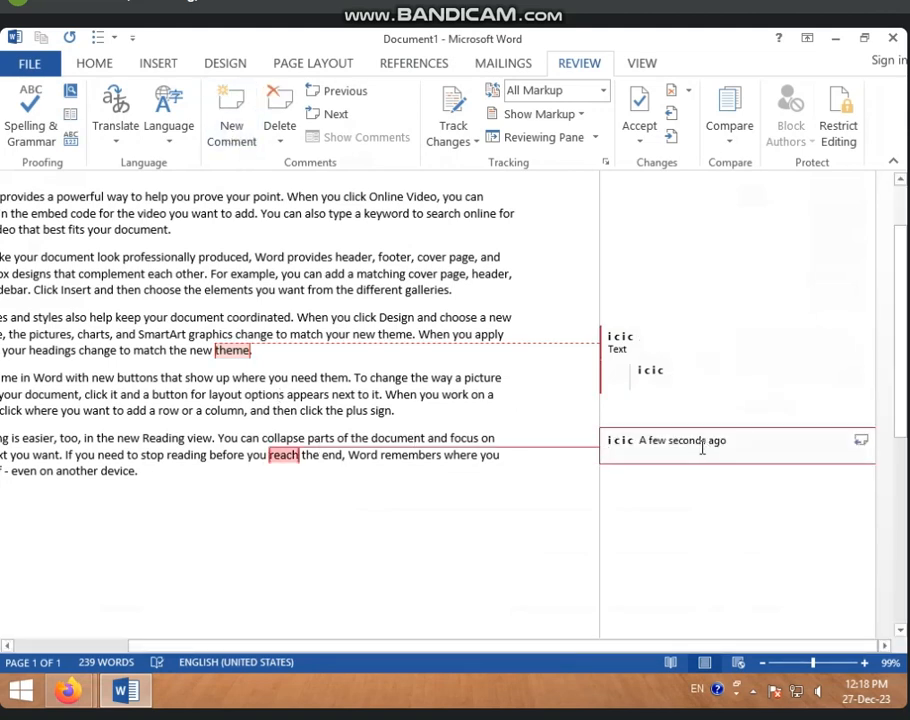
text(jkhgjjkh)
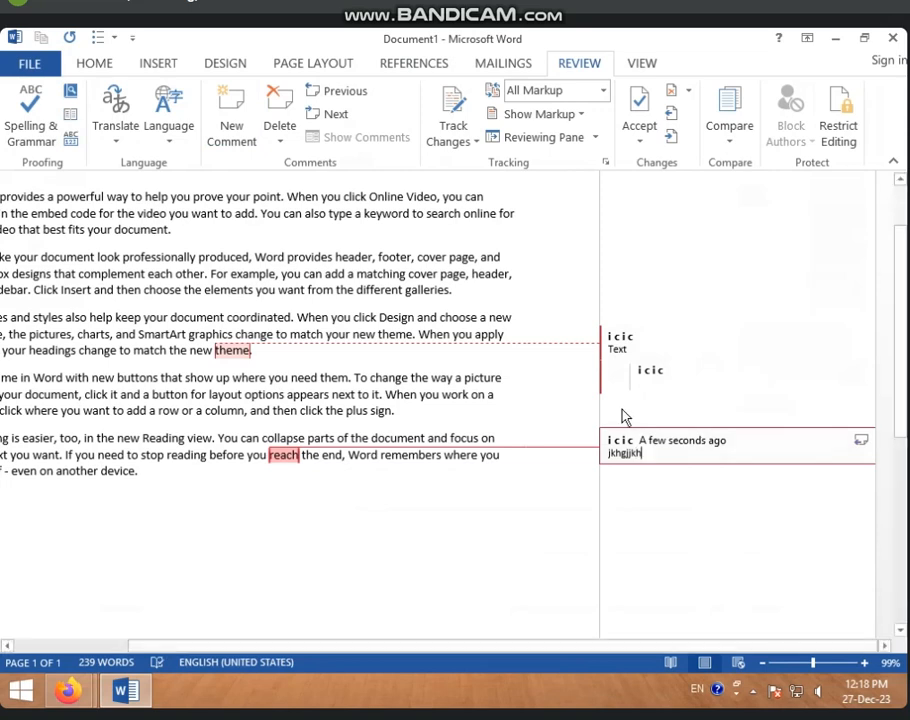
Step: Delete only the comment attached to "reach" and look at the remaining comment deletion options
click(282, 147)
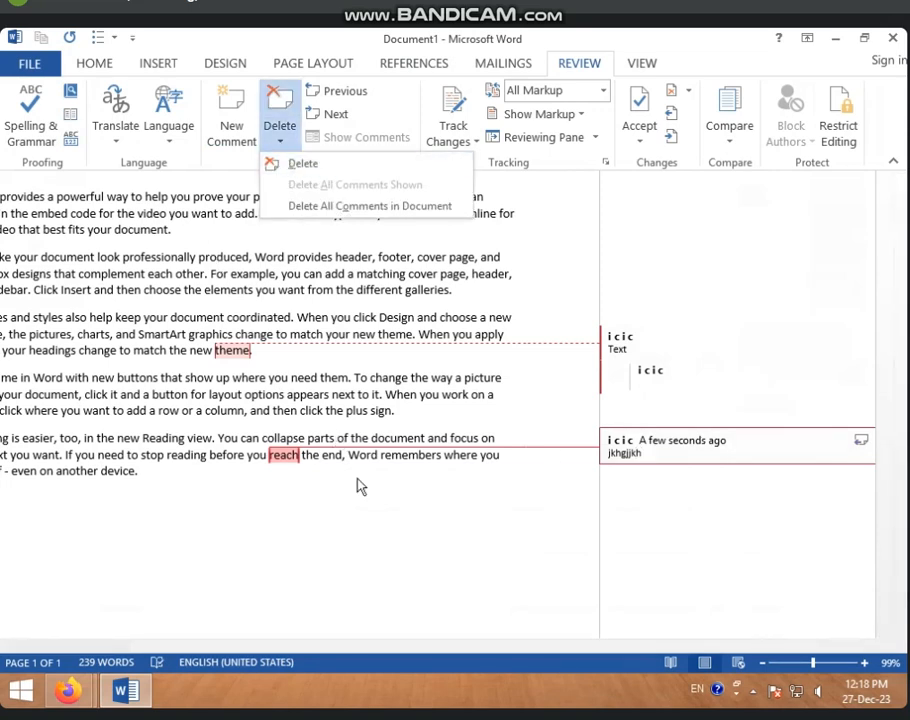
click(296, 166)
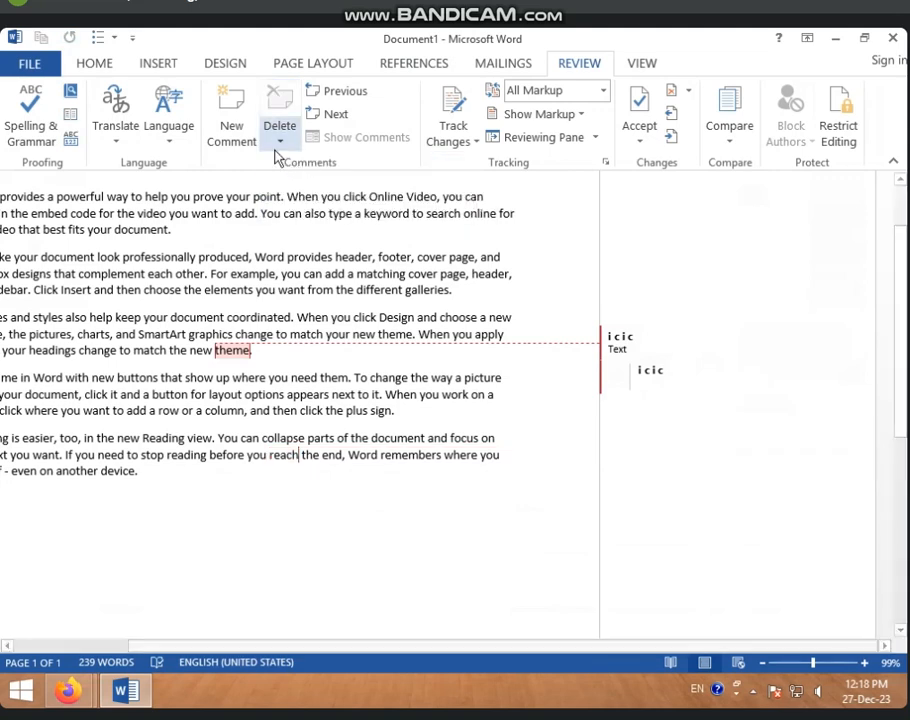
click(278, 142)
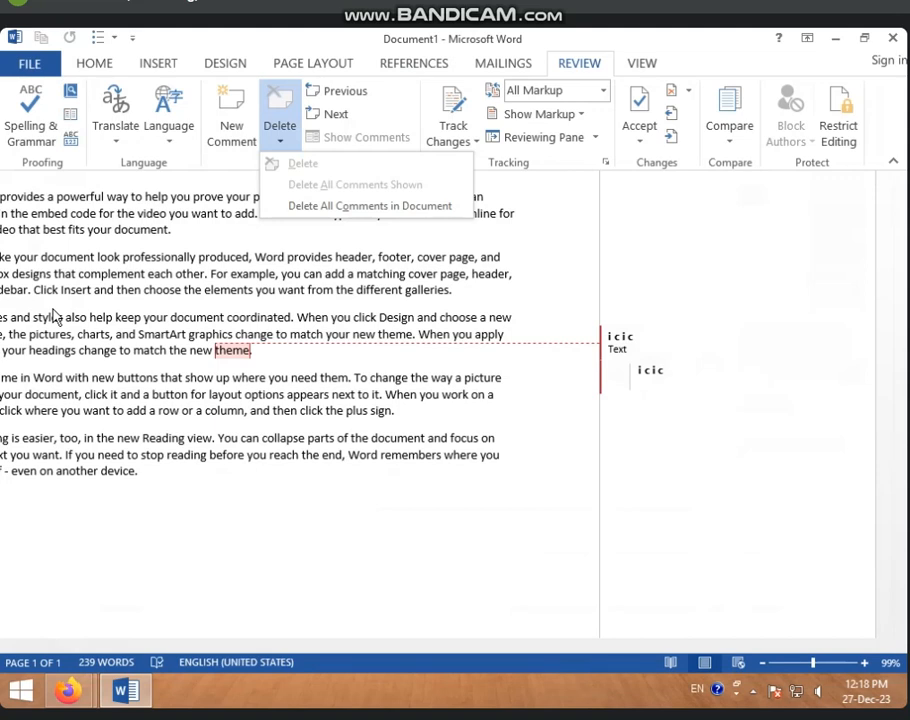
Step: Add an empty comment to the word "reading" in the last paragraph
click(179, 454)
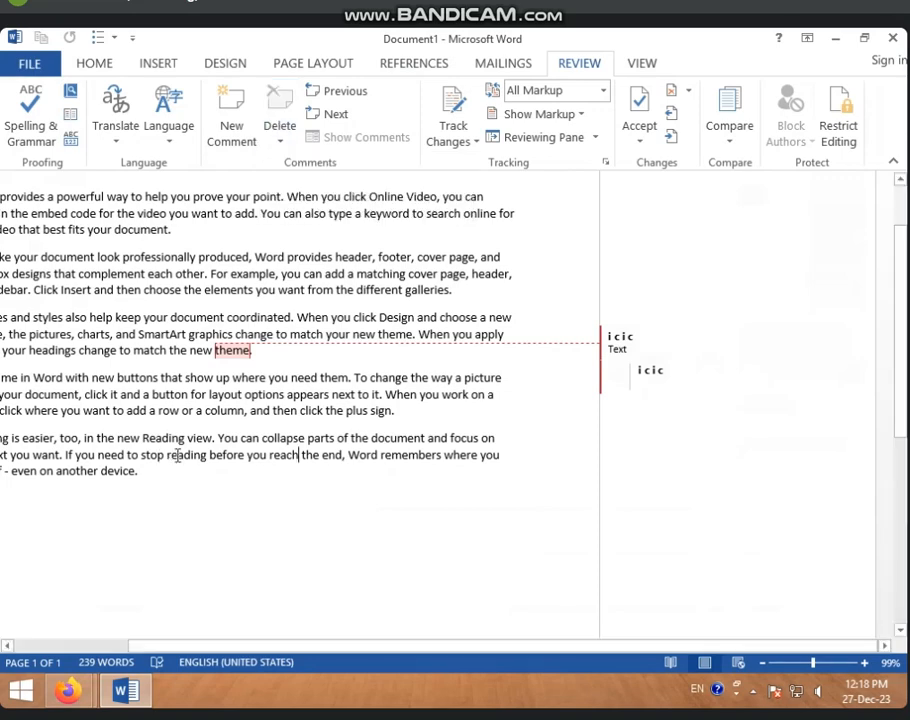
click(231, 126)
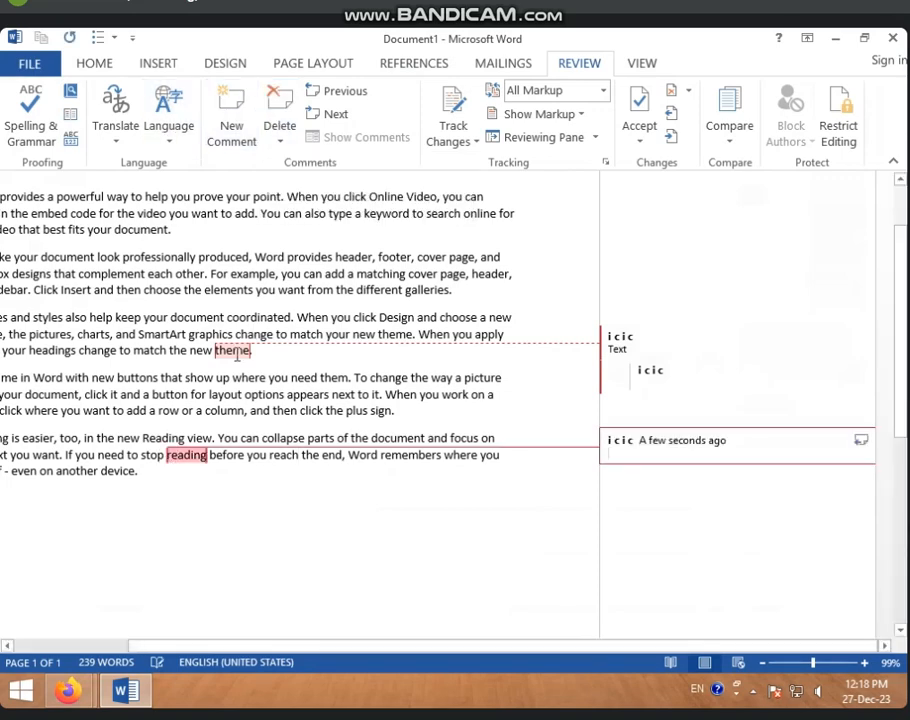
click(263, 393)
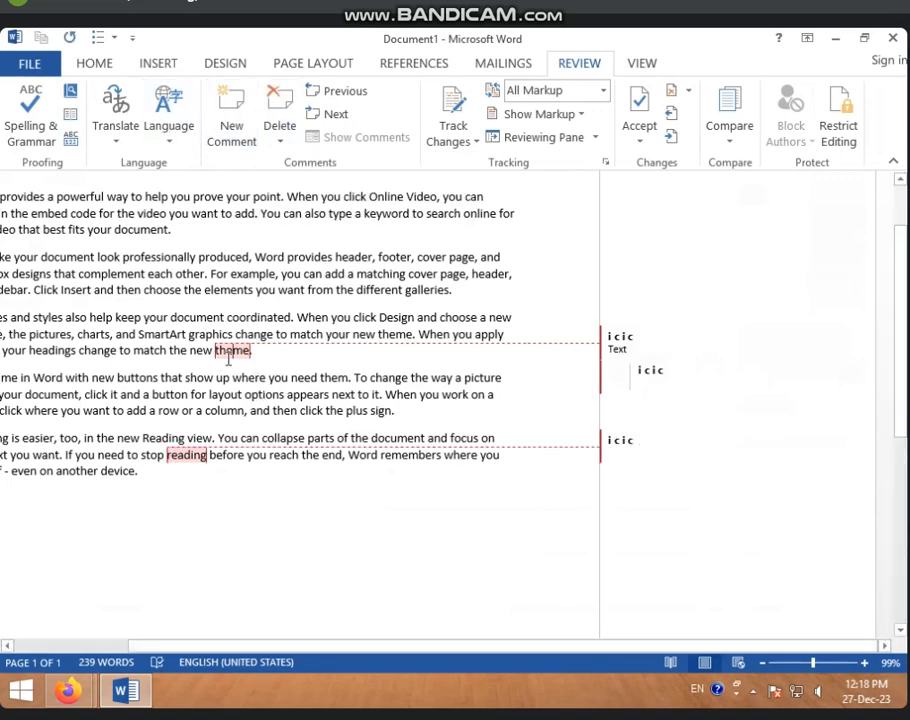
Step: Mark the comment thread on "theme" as done, leaving the comment on "reading" open
right_click(229, 360)
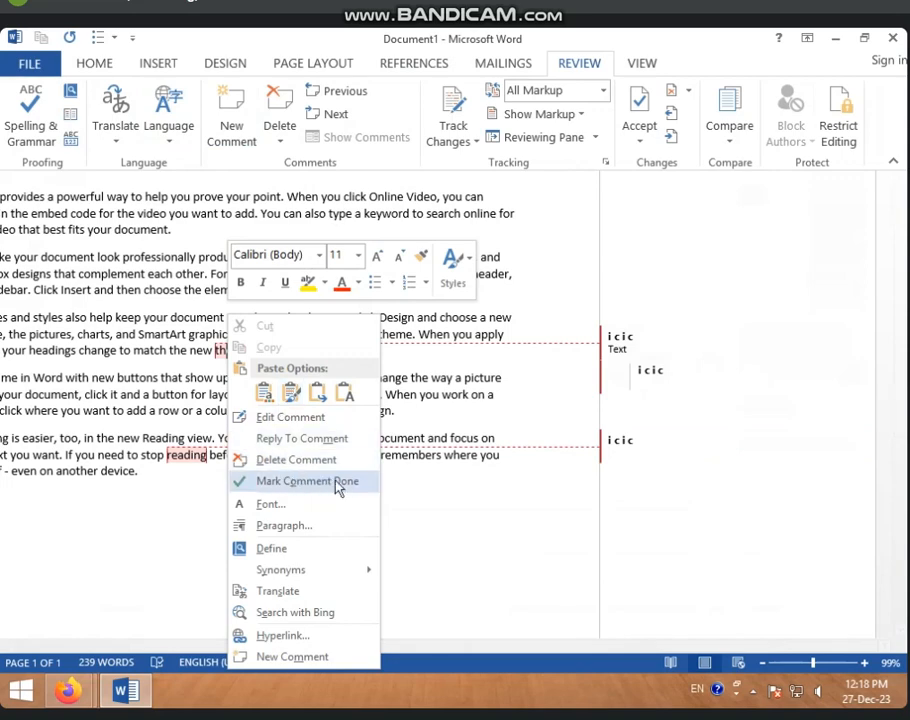
click(305, 483)
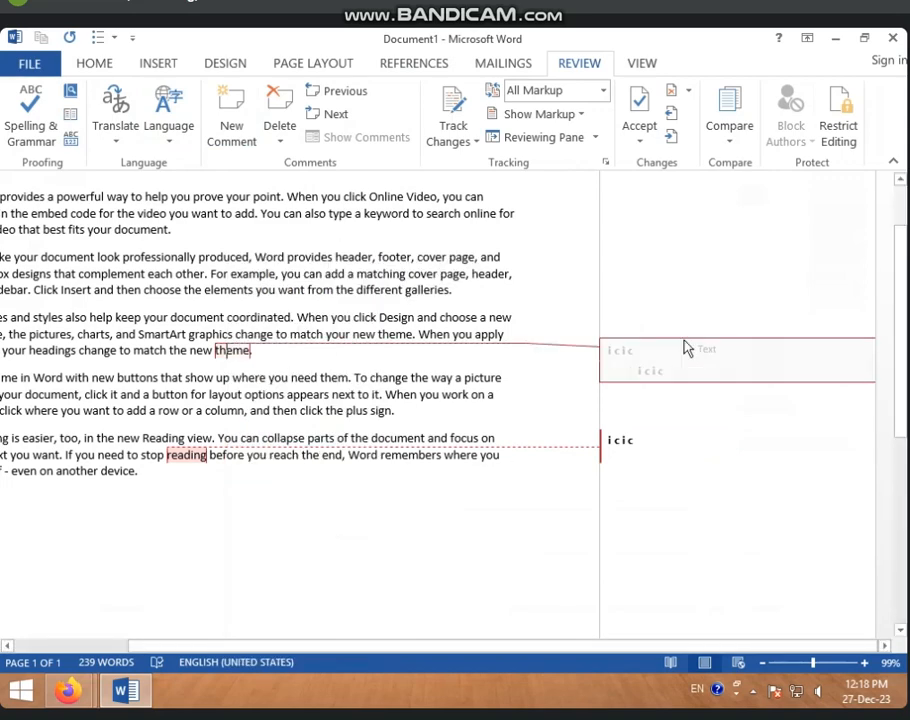
click(644, 447)
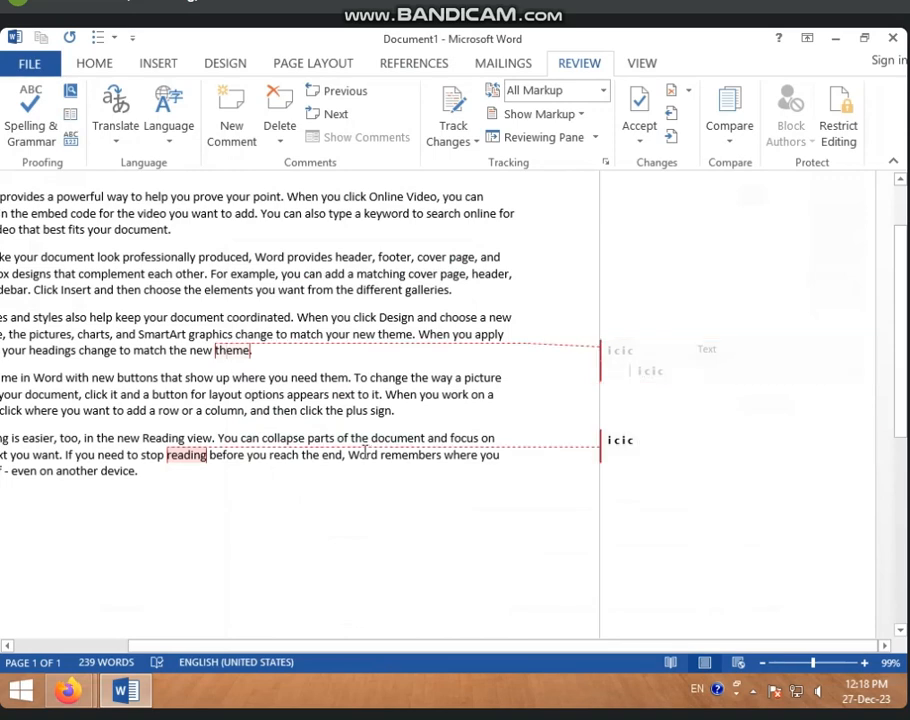
right_click(720, 442)
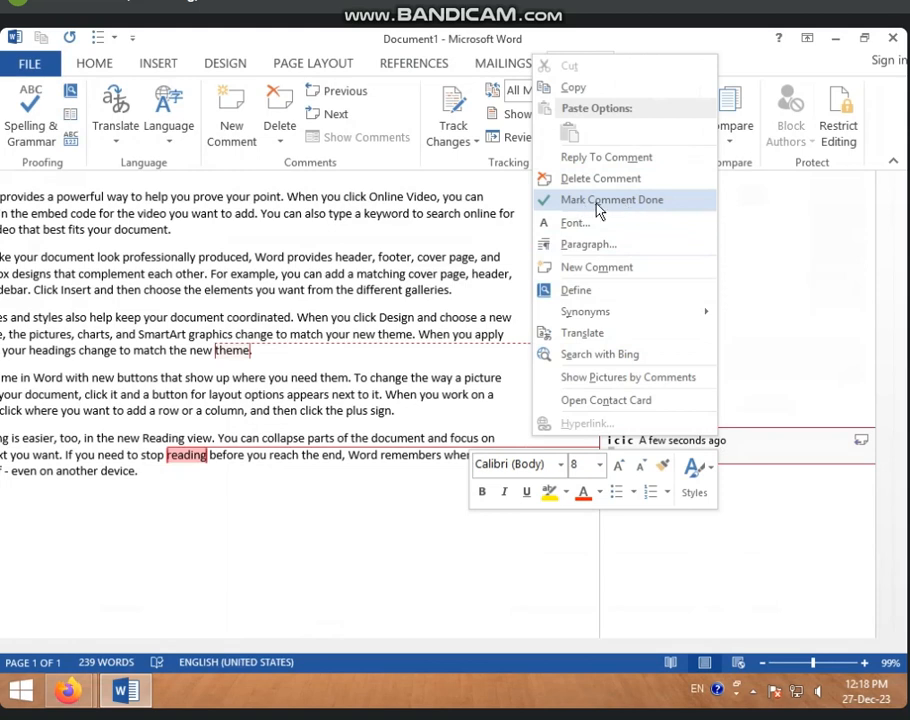
click(197, 456)
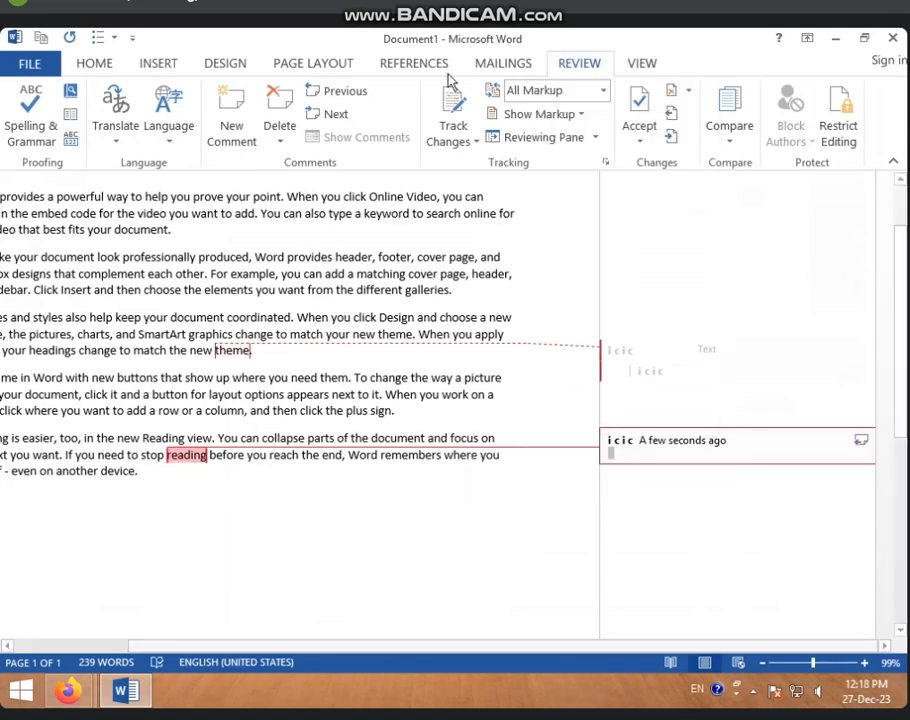
Step: Move back and forth between the document's comments and check how they appear in the print preview
click(356, 100)
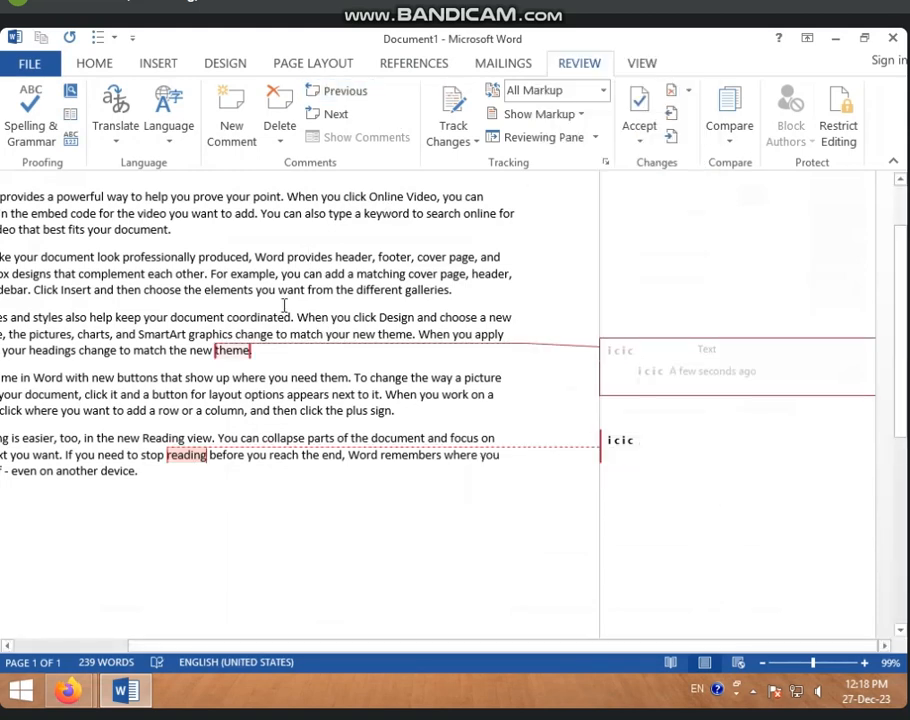
click(338, 117)
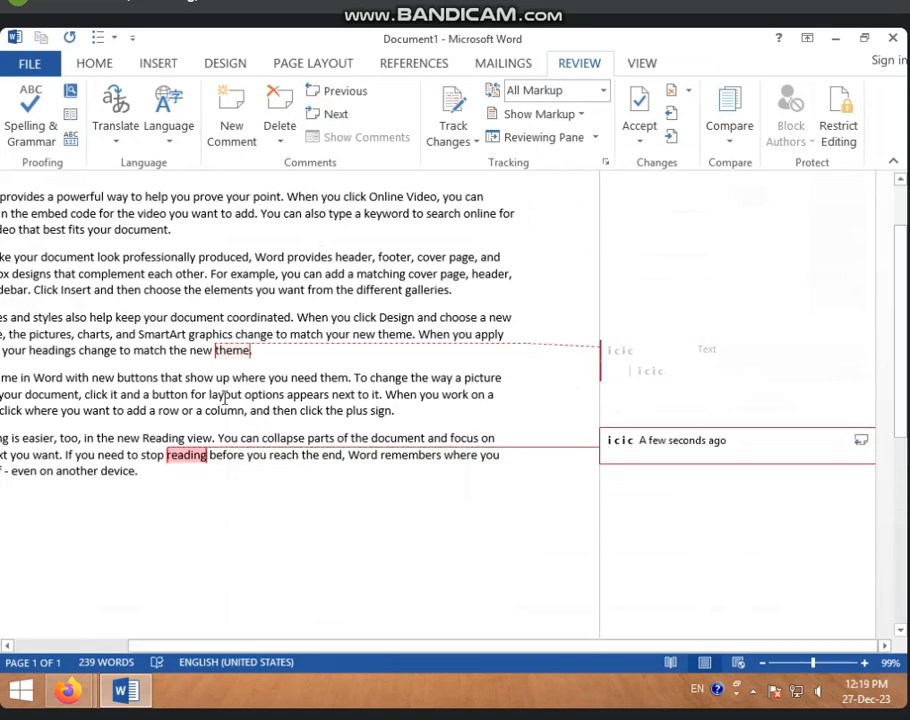
click(336, 92)
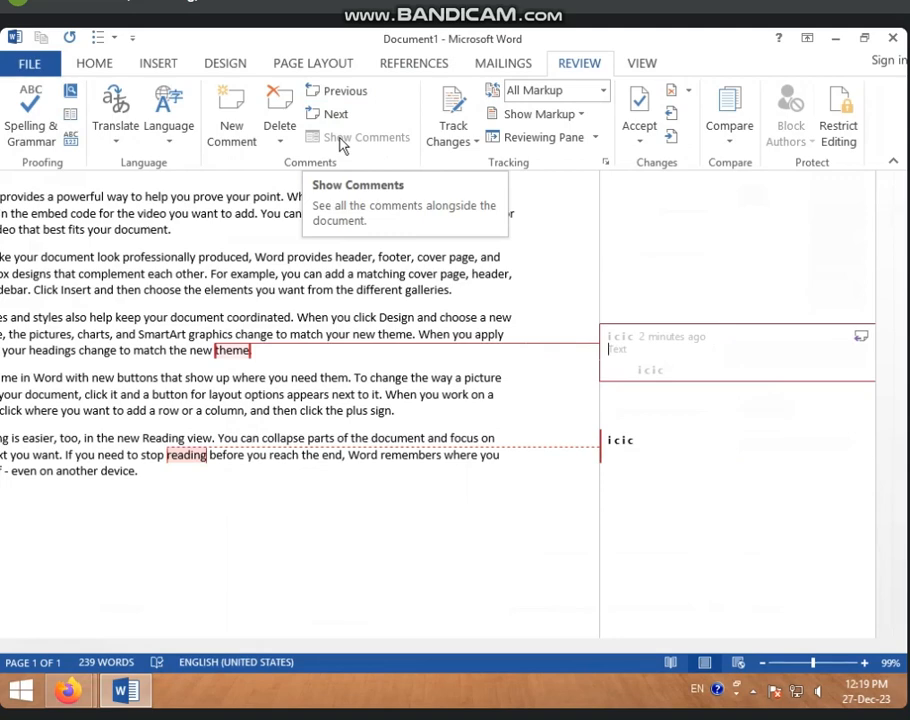
key(ctrl+p)
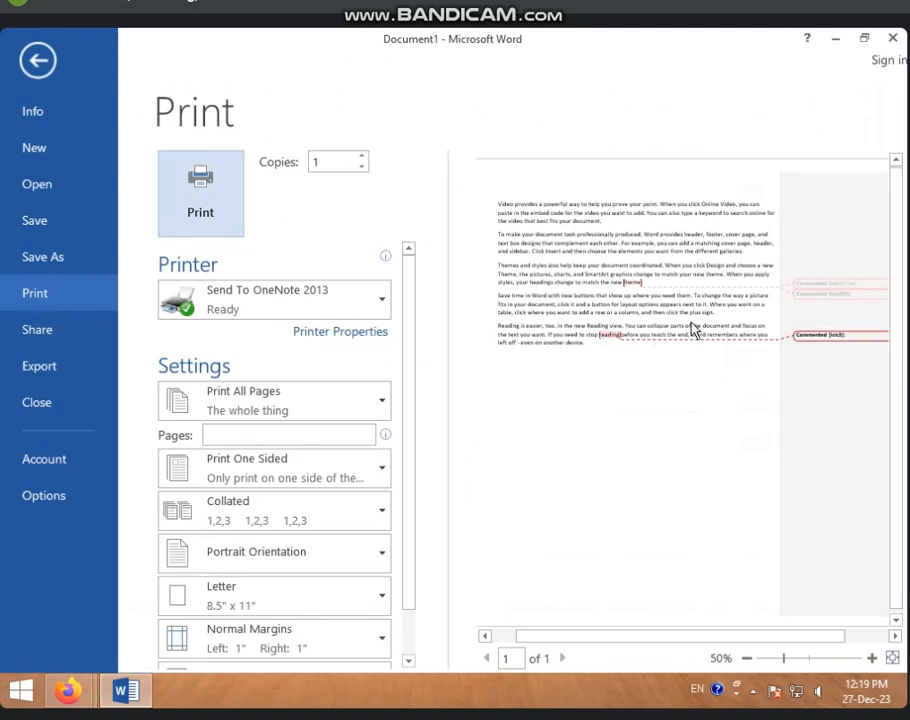
click(40, 60)
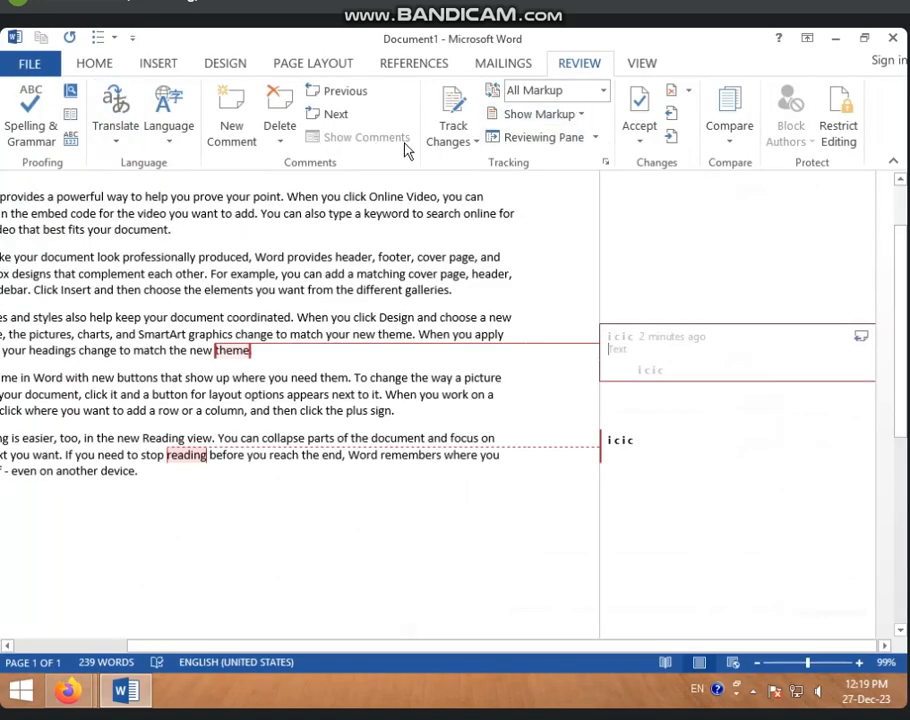
Step: Change the document's display for review to Simple Markup
click(248, 355)
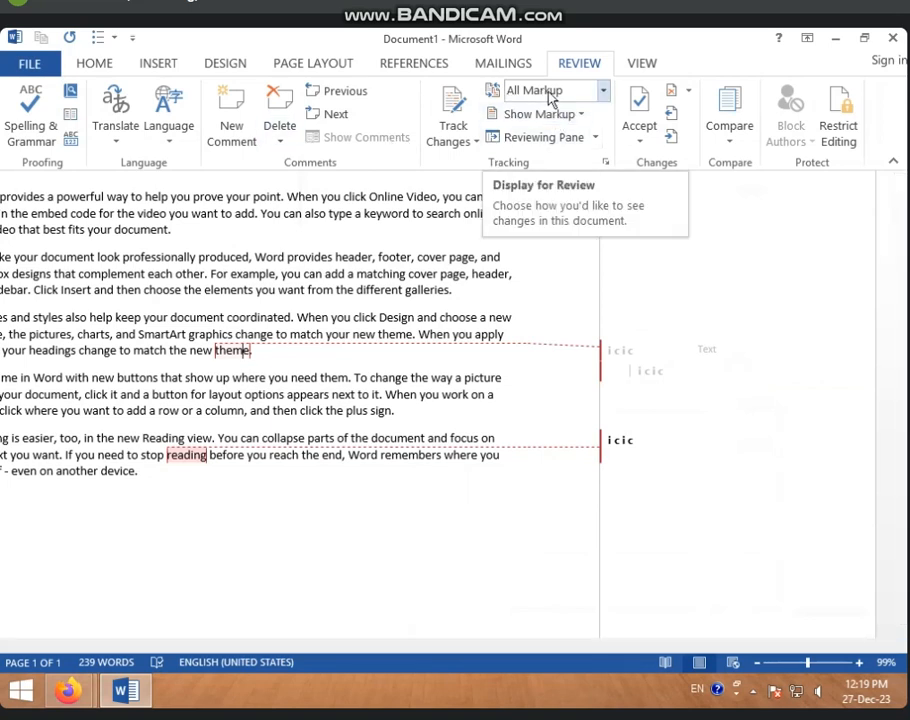
click(602, 90)
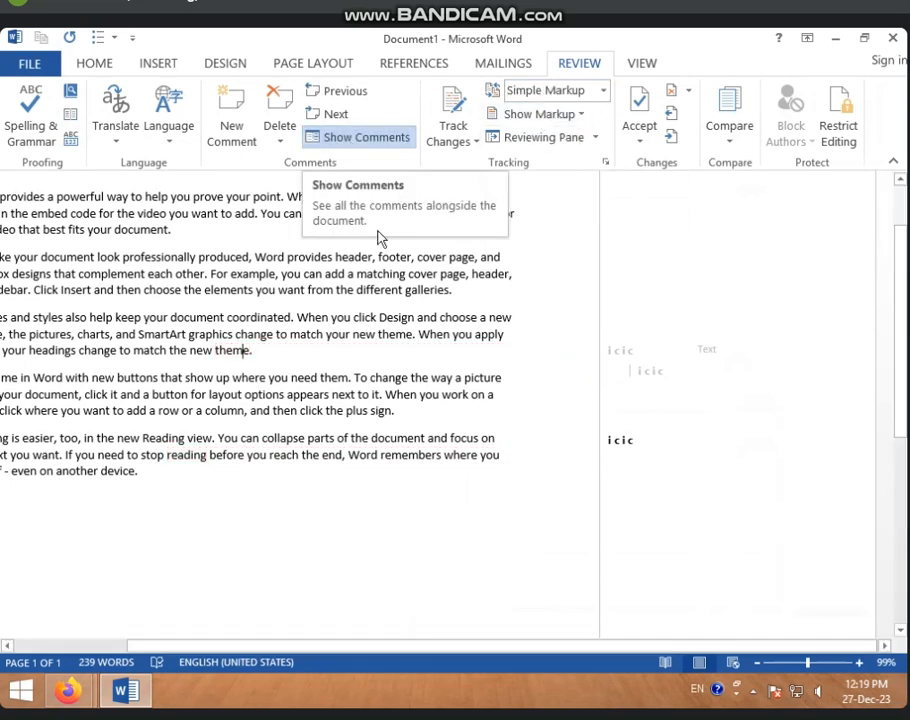
Step: Collapse the comments to balloons, open the comment on "theme" from its balloon, and show all comments alongside the text again
click(381, 290)
scroll(380, 430, down, 2)
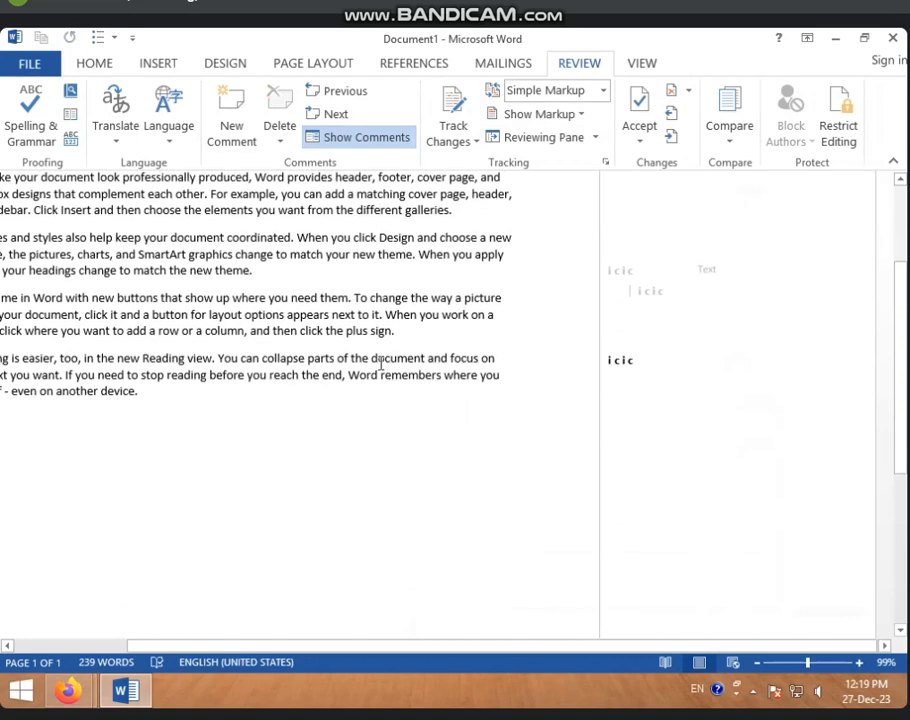
scroll(480, 330, up, 4)
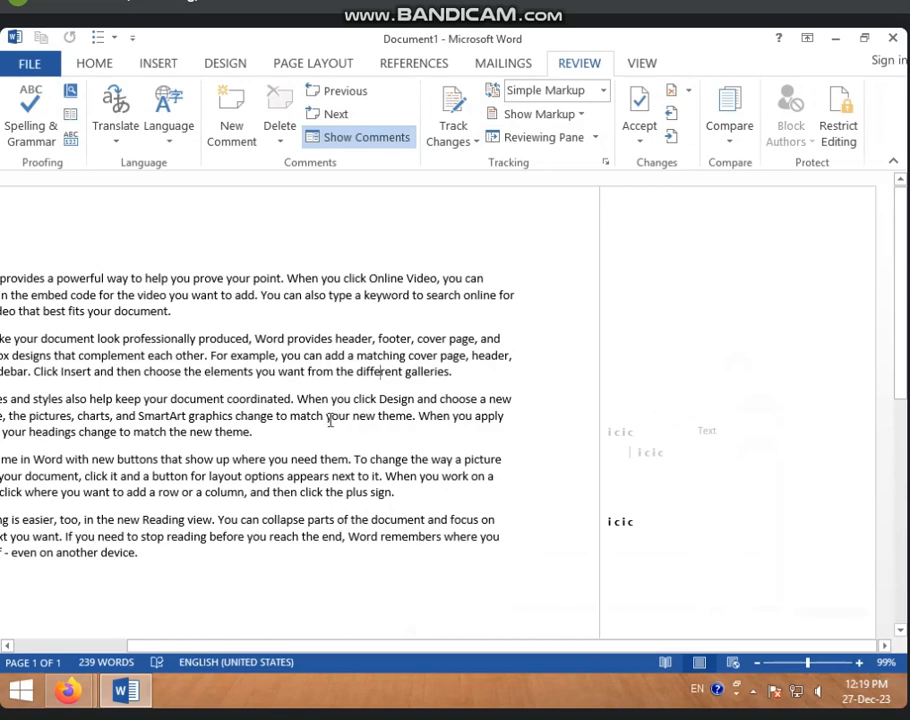
click(660, 447)
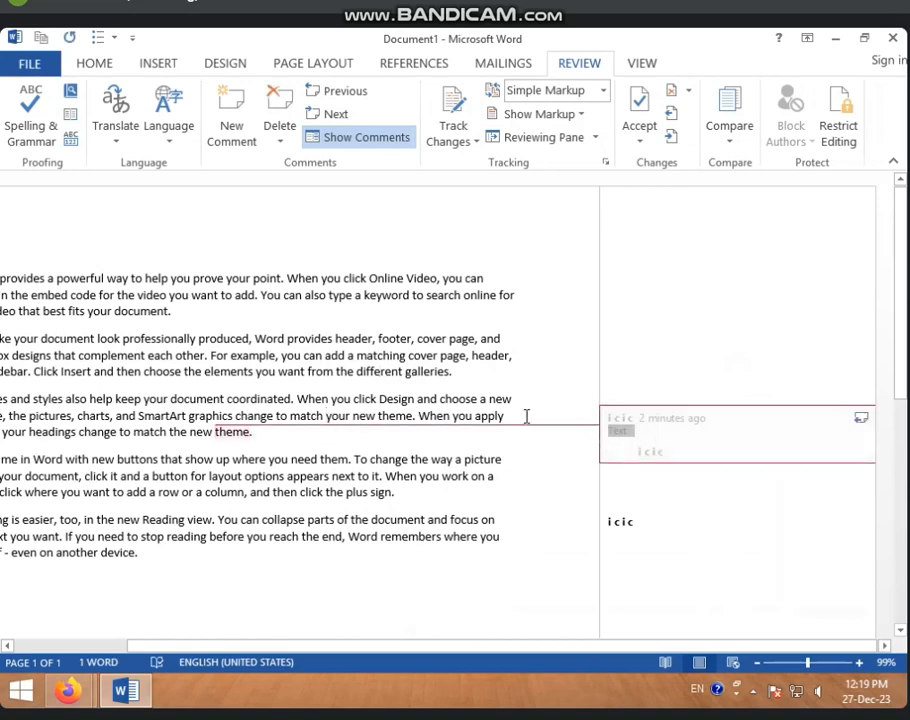
click(375, 142)
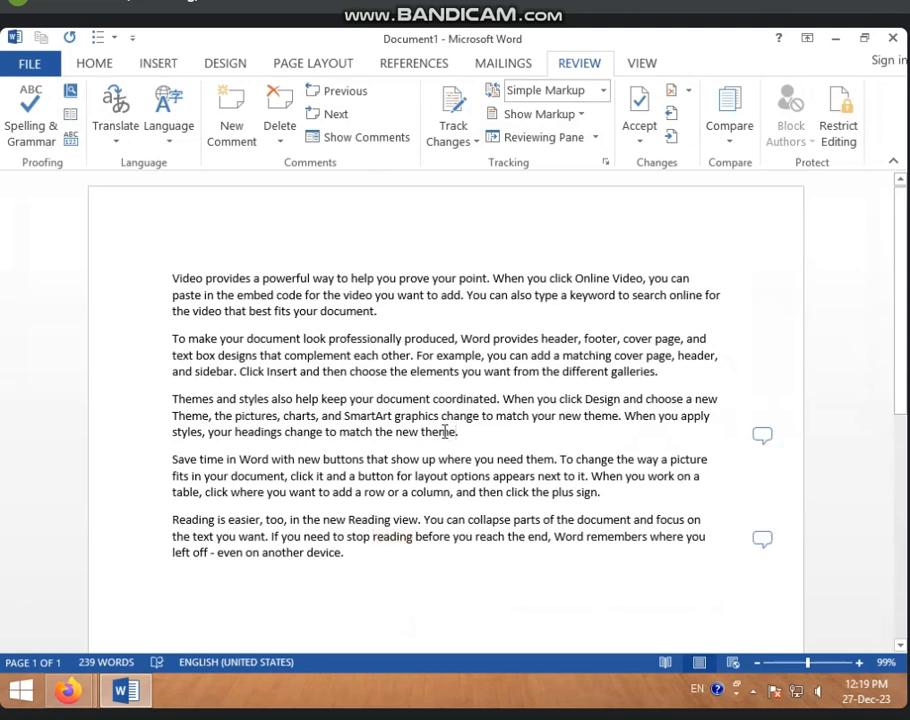
mouse_move(442, 433)
click(762, 438)
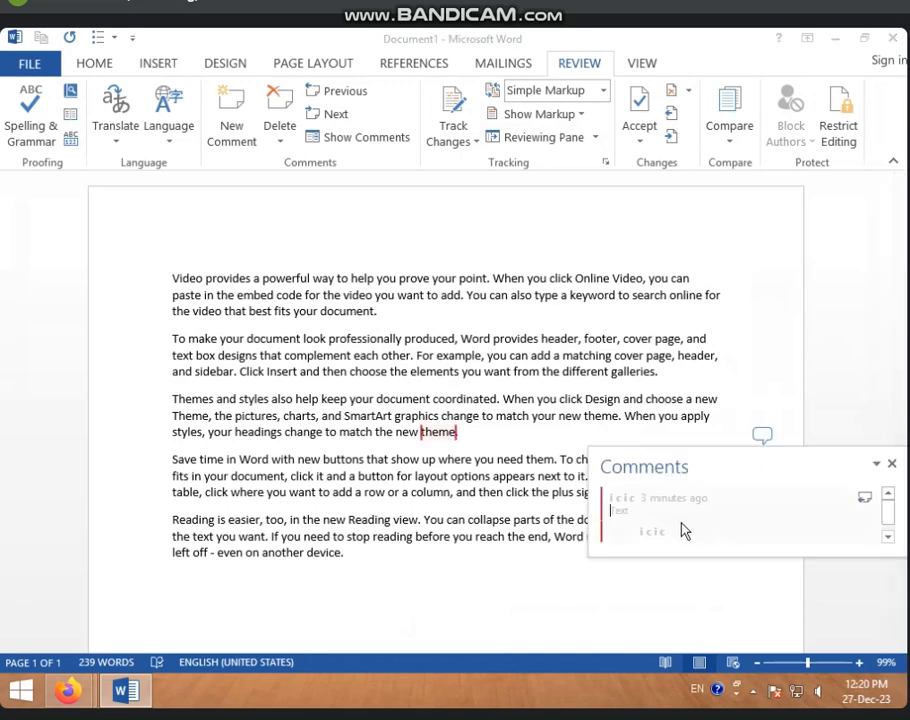
click(345, 138)
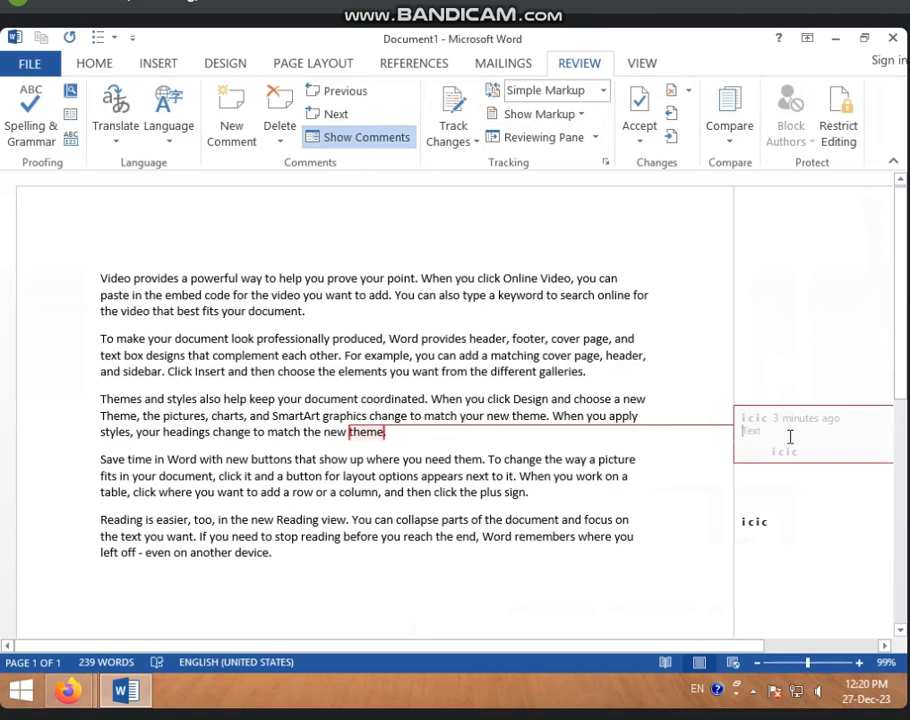
Step: Delete all comments in the document
click(603, 90)
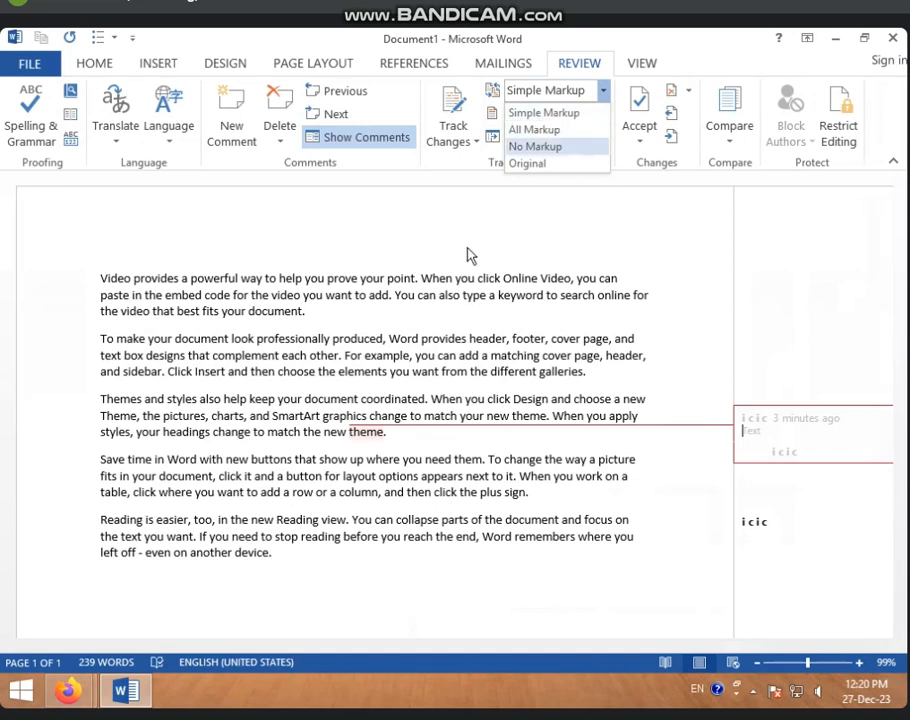
click(341, 383)
click(372, 434)
right_click(372, 434)
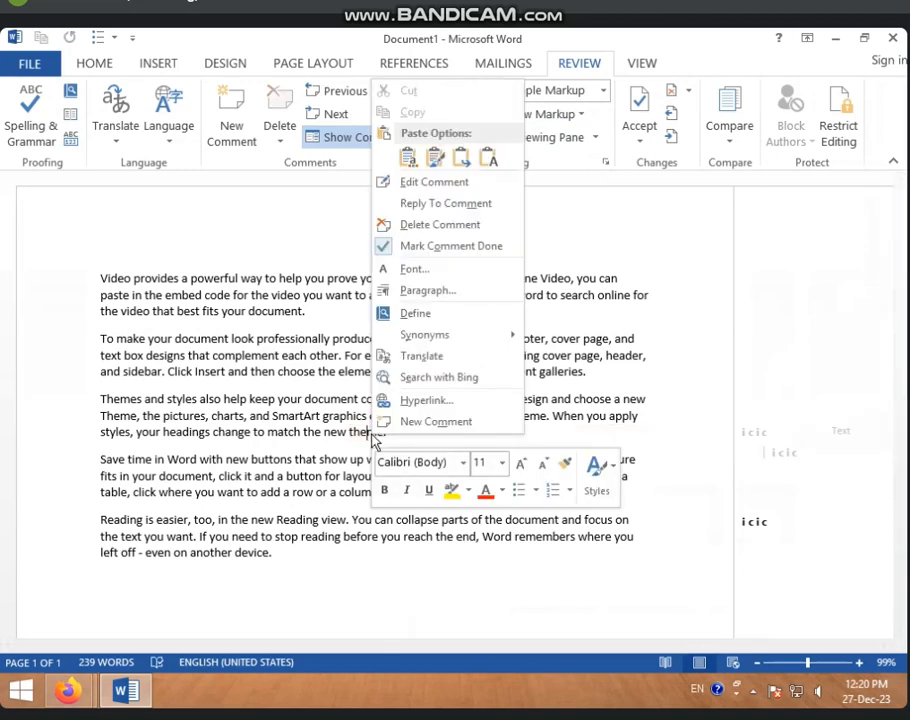
click(280, 140)
click(280, 141)
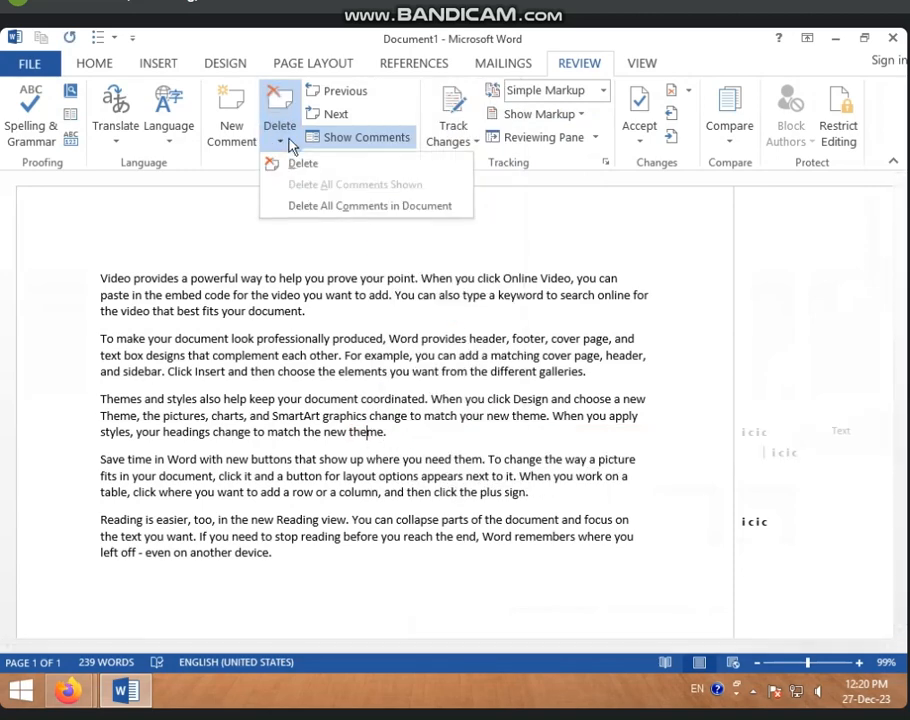
click(408, 207)
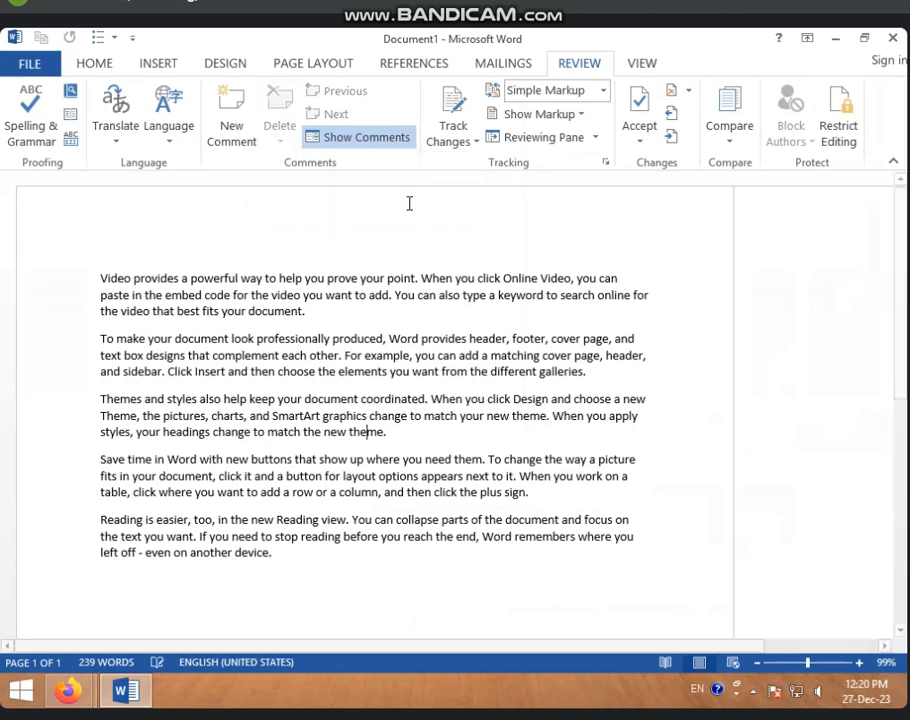
click(428, 398)
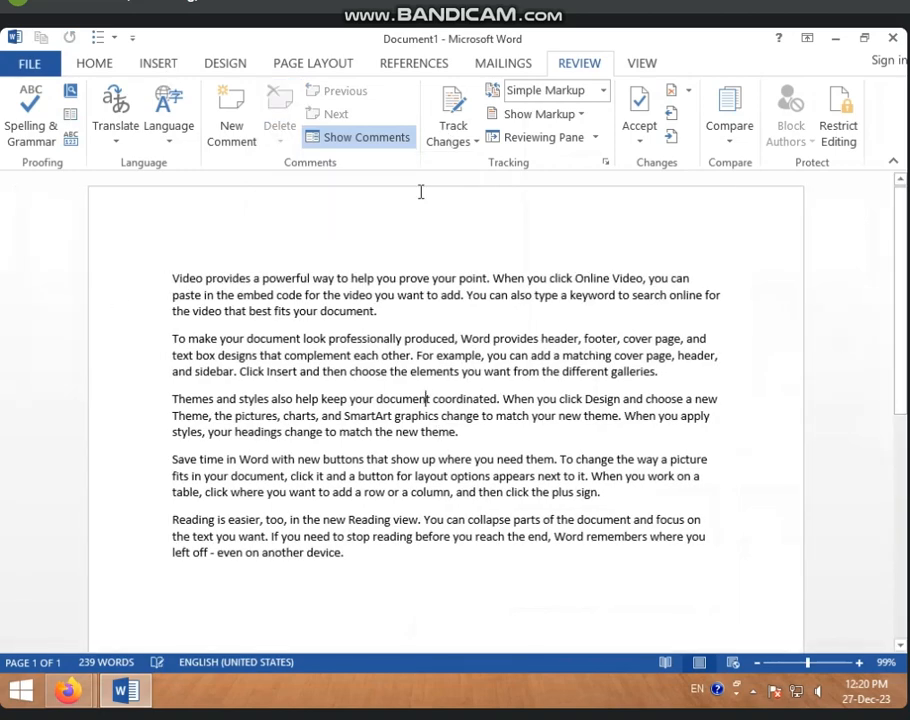
Step: Change the document's display for review to All Markup
click(605, 91)
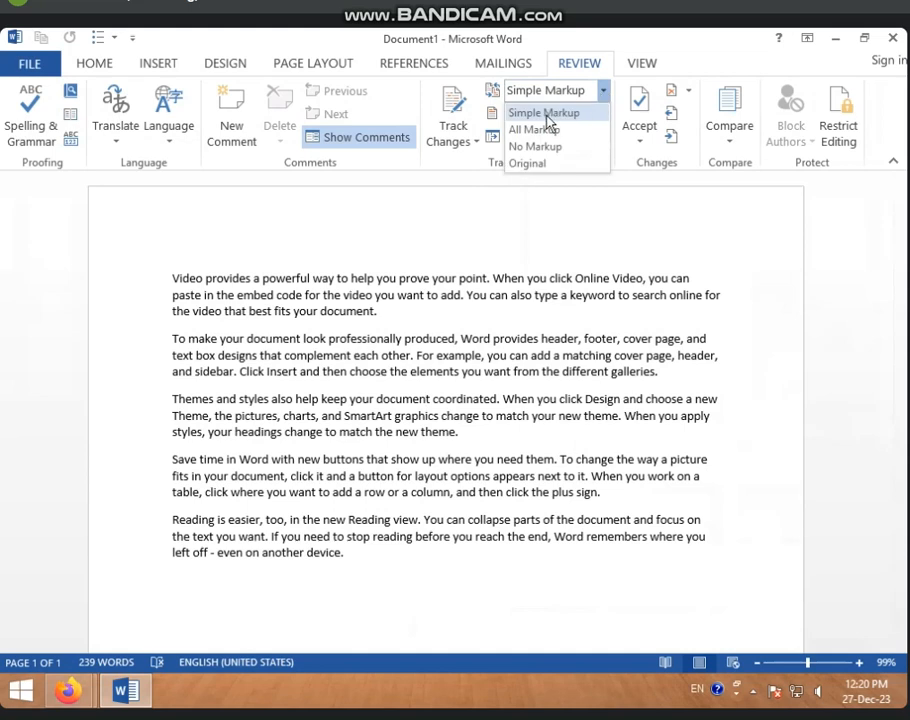
click(543, 132)
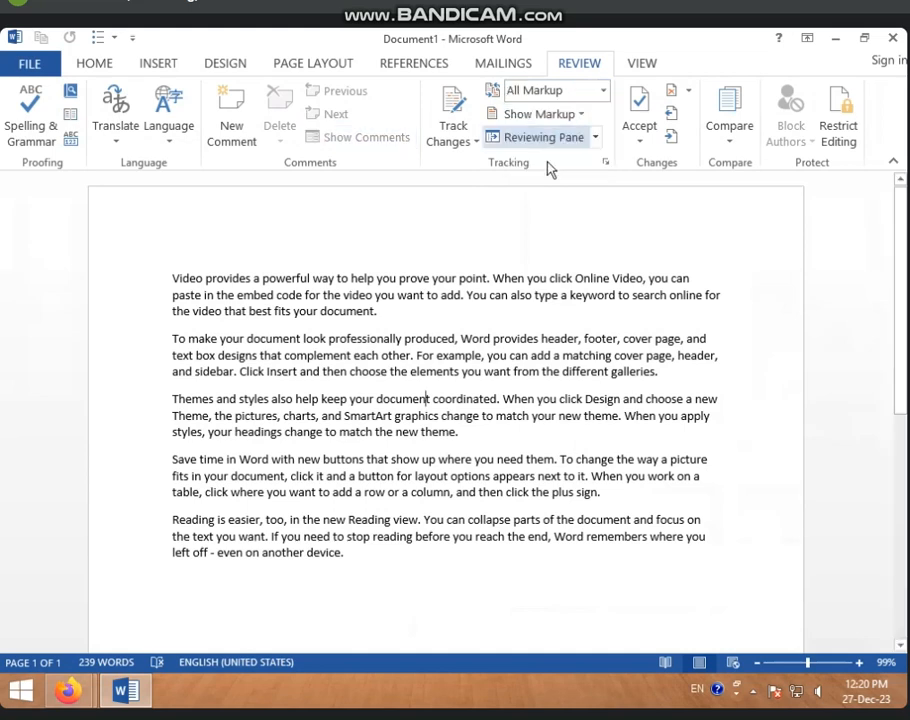
click(527, 255)
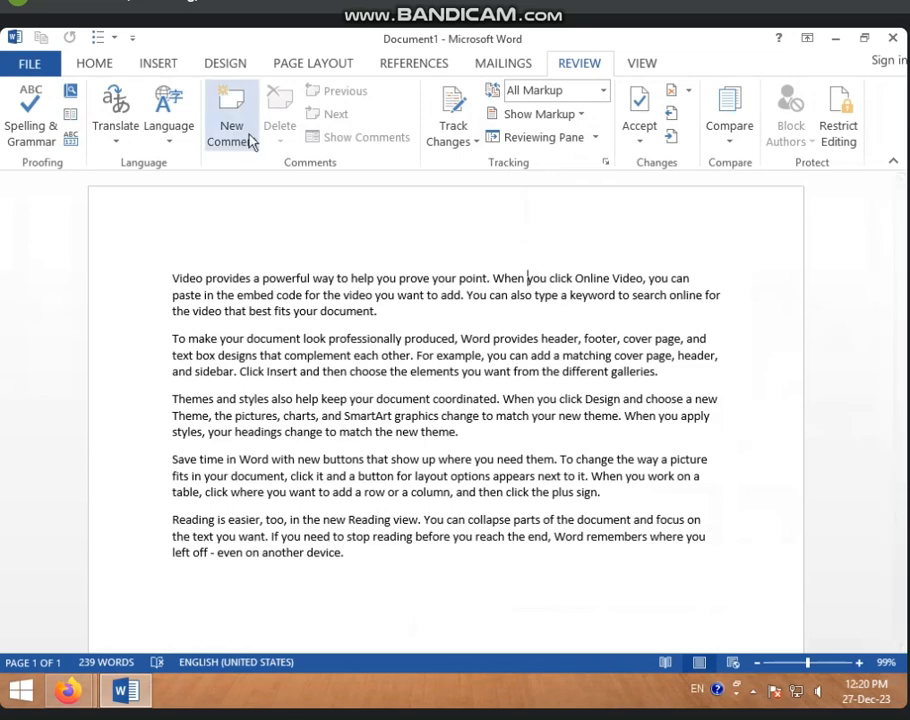
Step: Add an empty comment to the word "buttons" in the fourth paragraph and delete all comments in the document
click(343, 462)
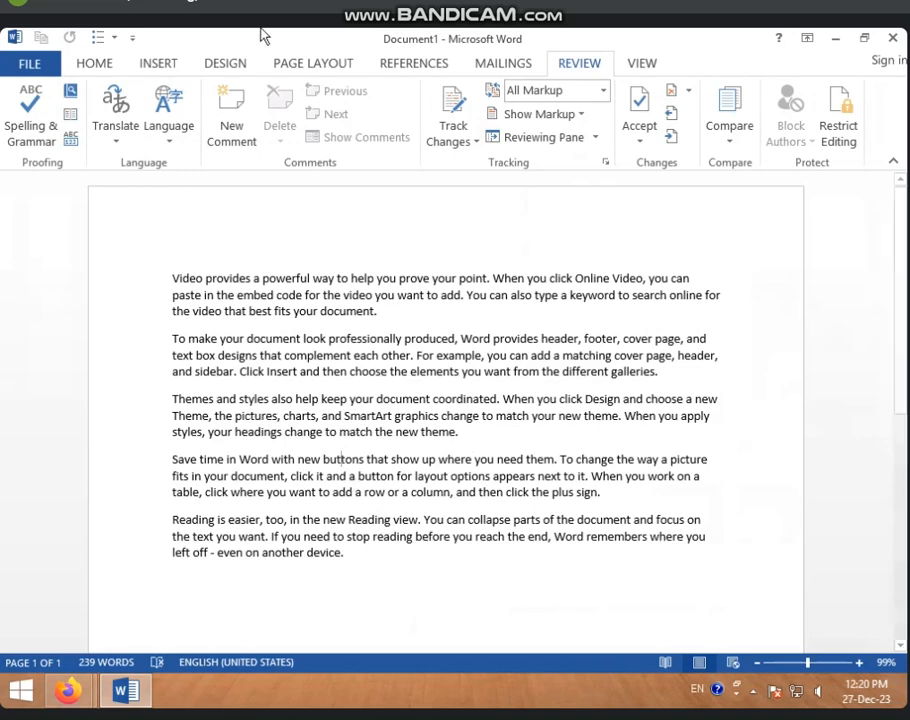
click(233, 132)
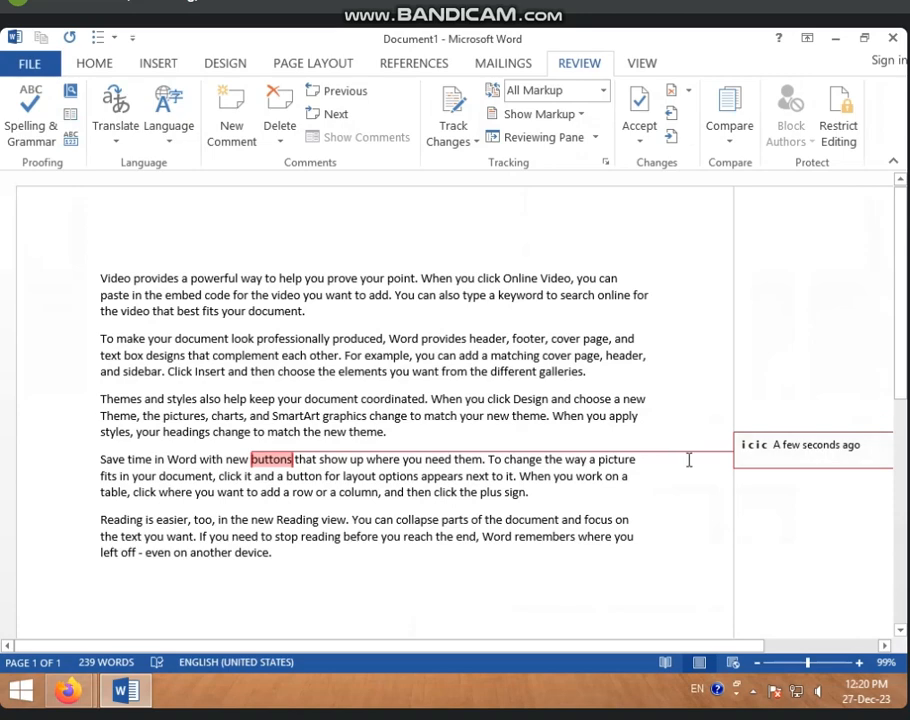
scroll(660, 360, down, 2)
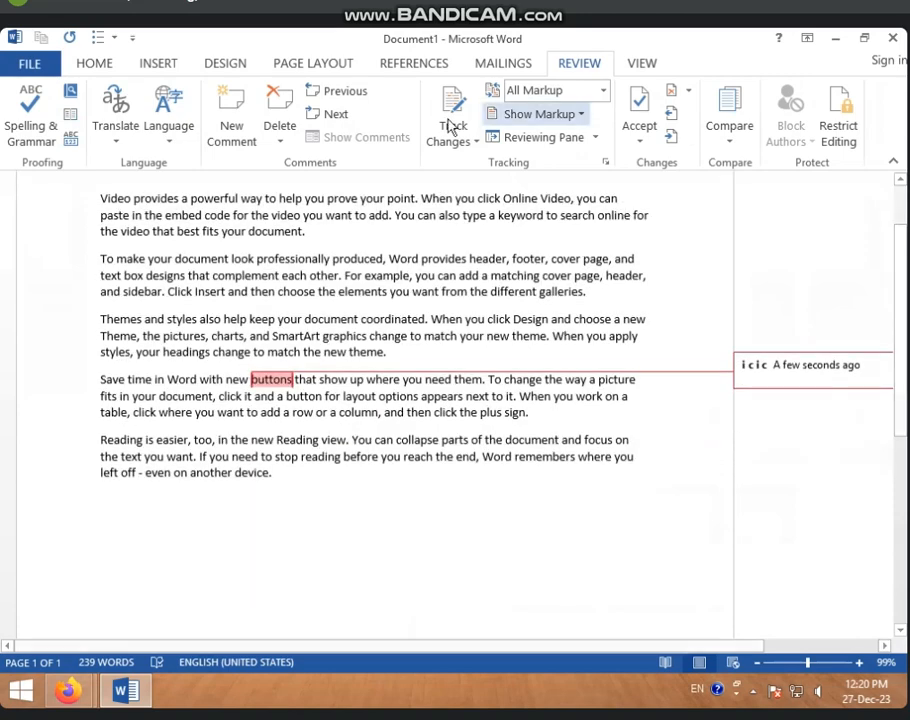
click(280, 140)
click(370, 204)
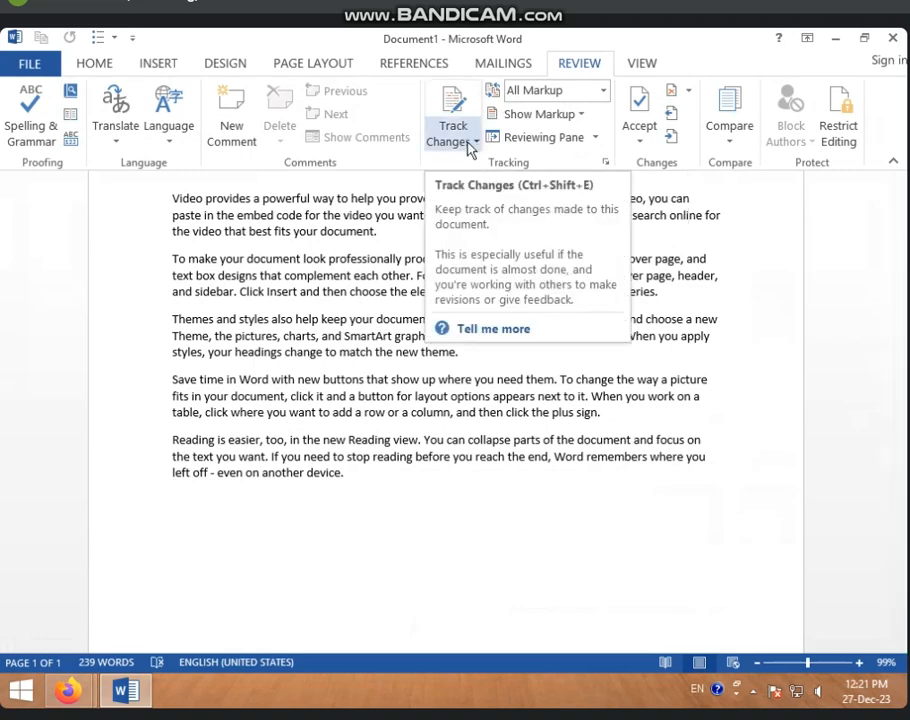
Step: Add the text "Hgjhgjhgjh" at the end of the first paragraph untracked and turn on Track Changes
scroll(433, 378, up, 2)
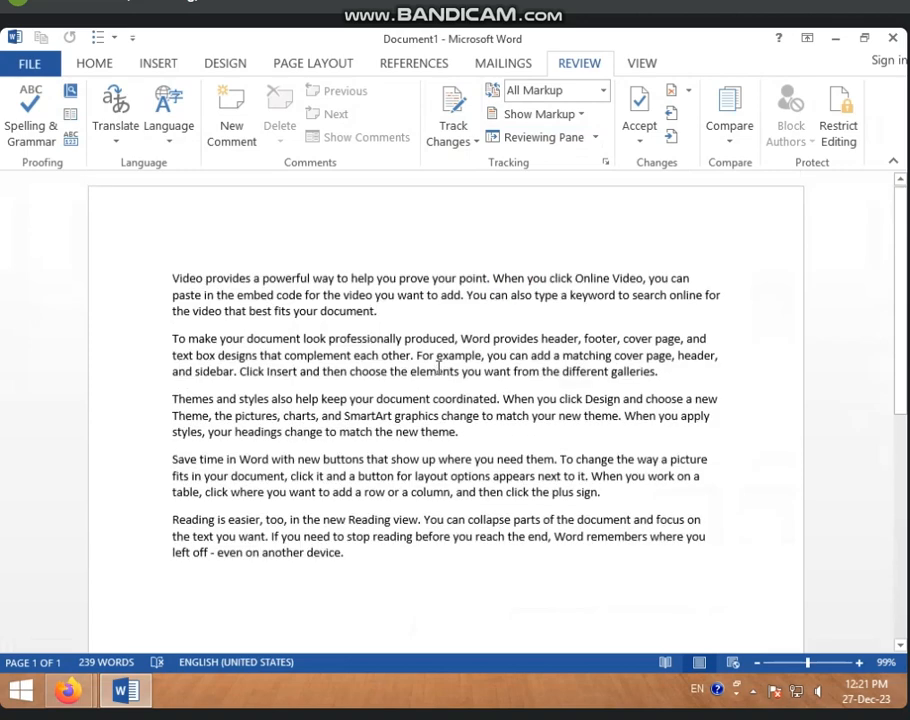
text(hgjhgjhgjh)
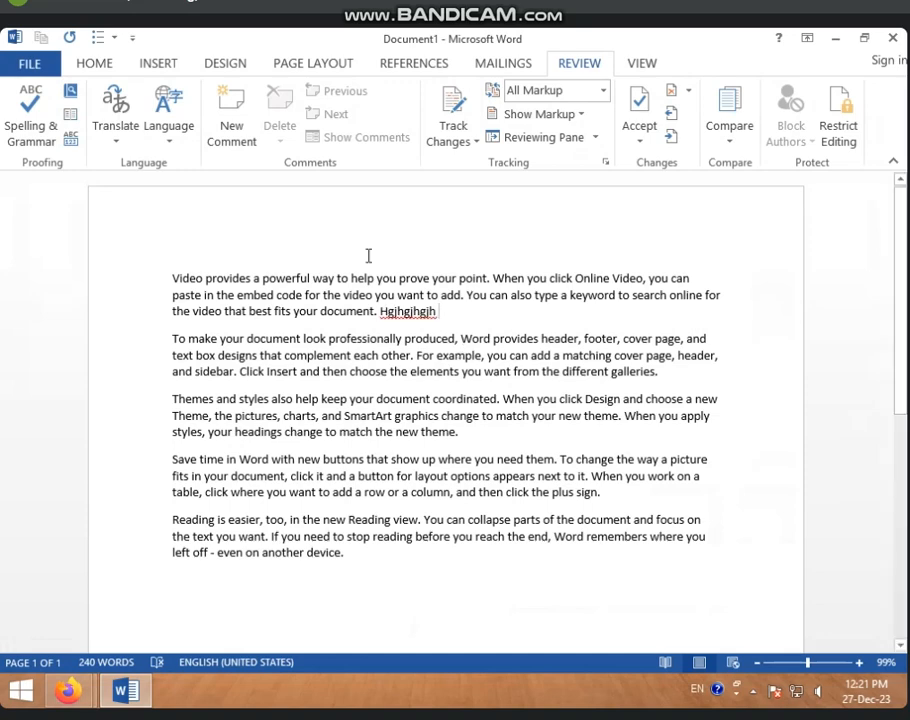
click(477, 143)
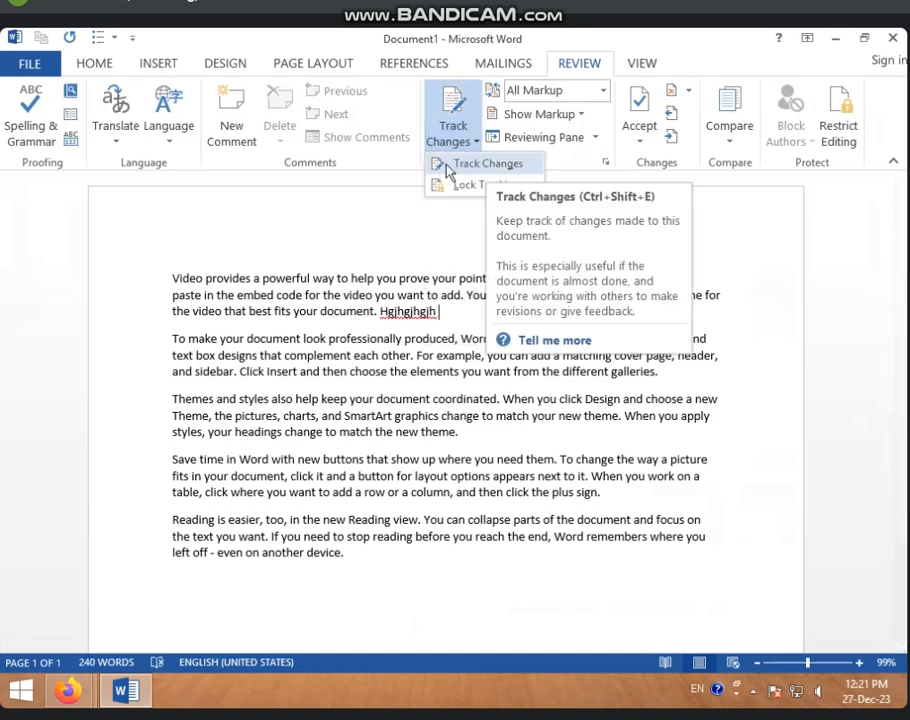
click(499, 174)
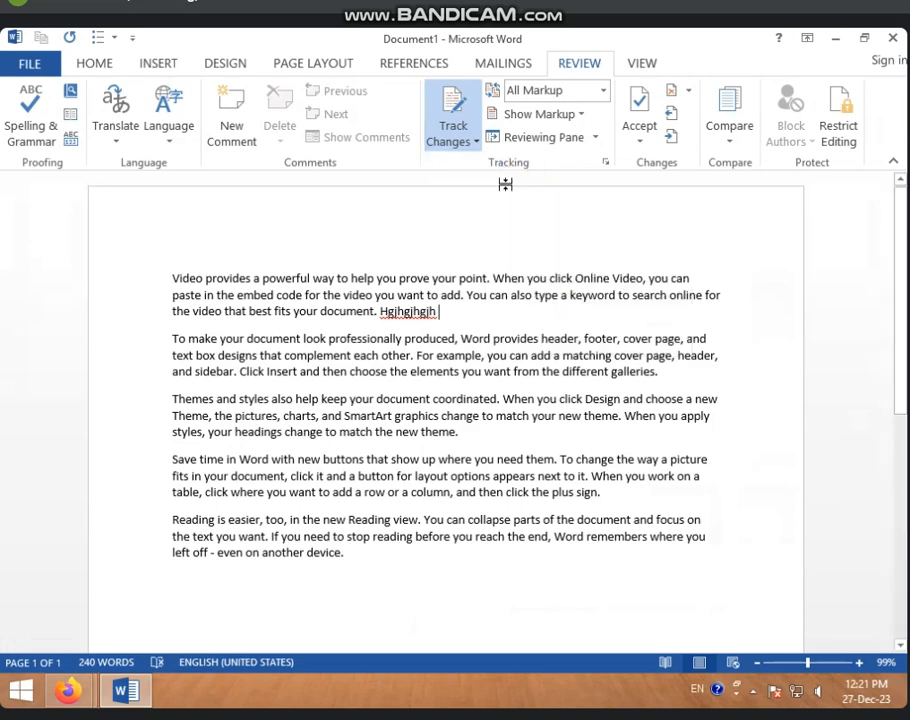
Step: Add the tracked text "Gjhgjgjhgj hjghjg hjg jhbvhjf" at the end of the last paragraph, trimming the surplus characters
scroll(490, 397, down, 2)
click(396, 492)
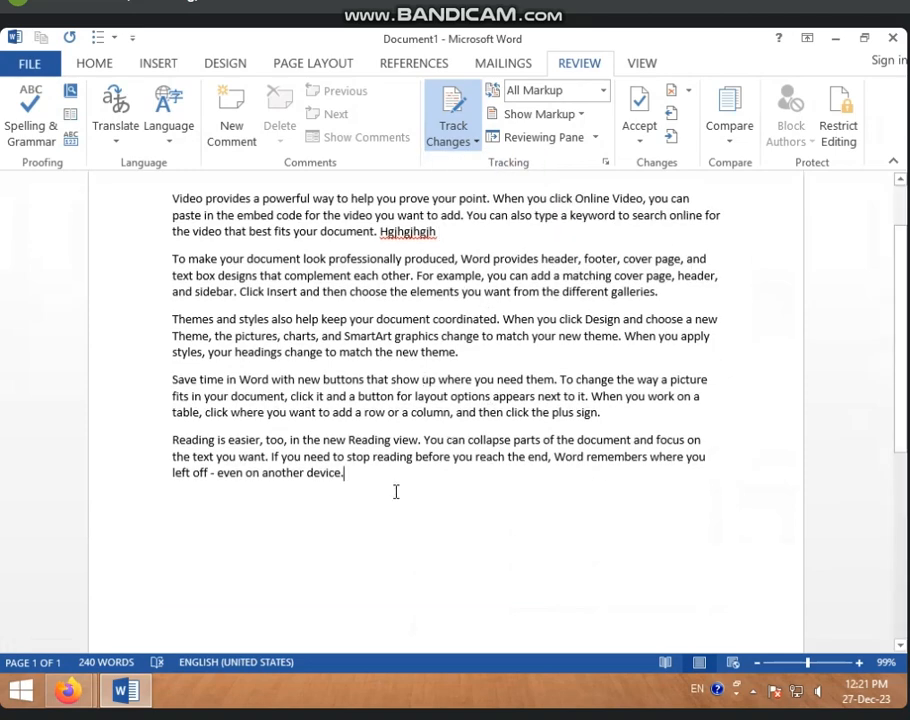
text(gihgigih)
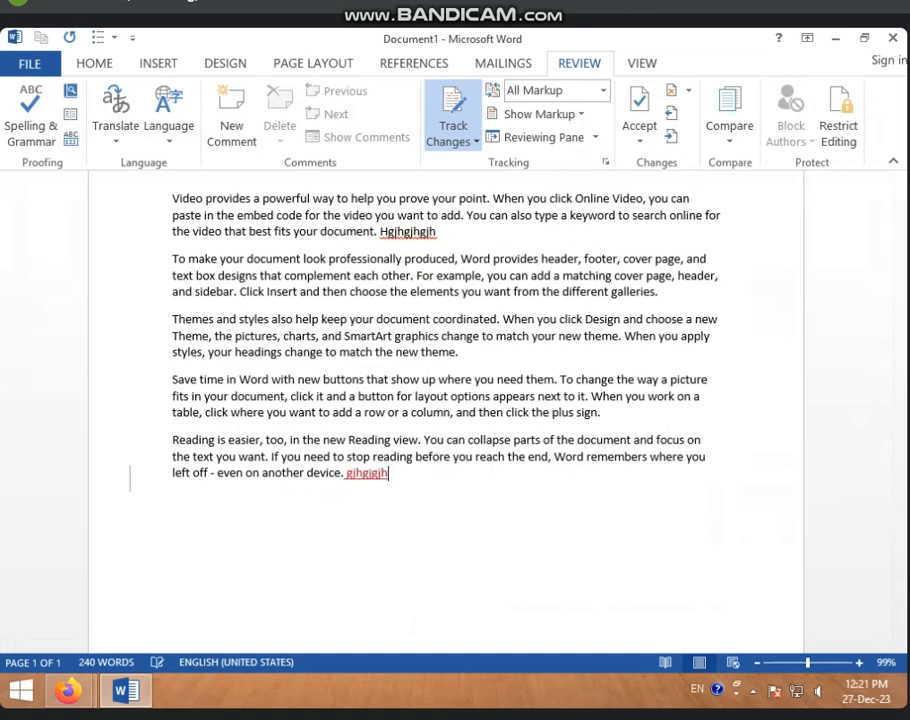
text(gi highjg hjg jhbvhjfjhfgj)
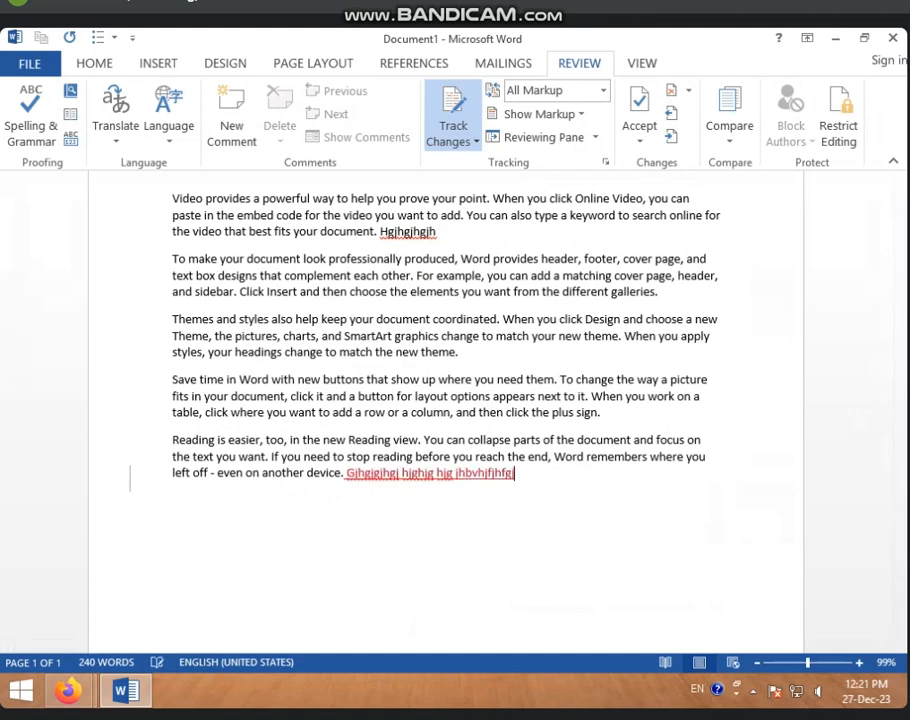
text(ghjghj)
key(BackSpace)
key(BackSpace)
key(BackSpace)
key(BackSpace)
key(BackSpace)
key(BackSpace)
key(BackSpace)
key(BackSpace)
key(BackSpace)
key(BackSpace)
key(BackSpace)
Step: Insert a new tracked paragraph reading "Mouse" below the last paragraph
key(Return)
text(mc)
text(u)
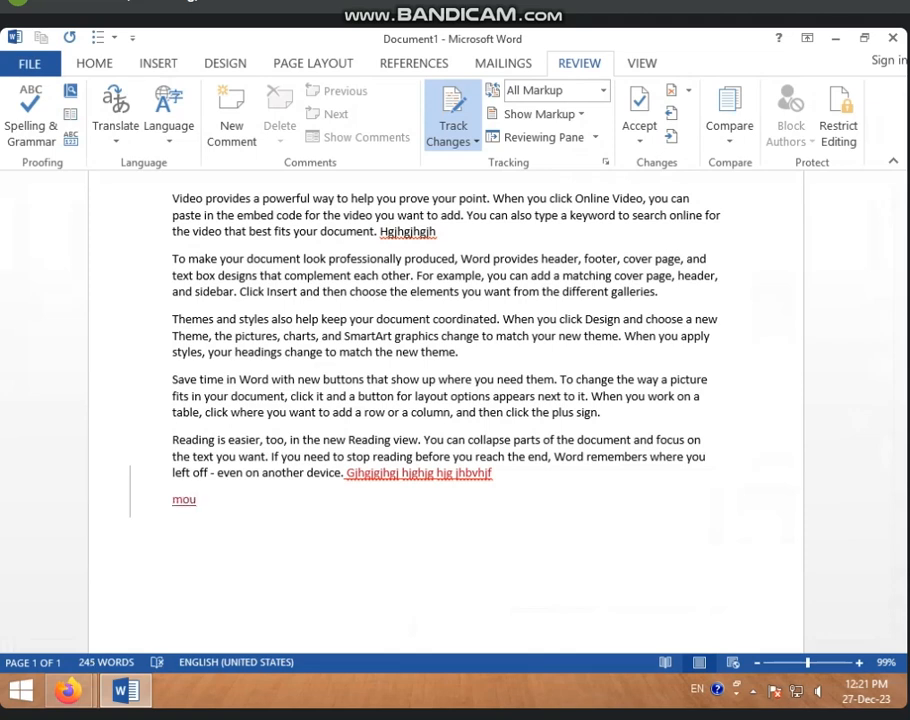
text(se)
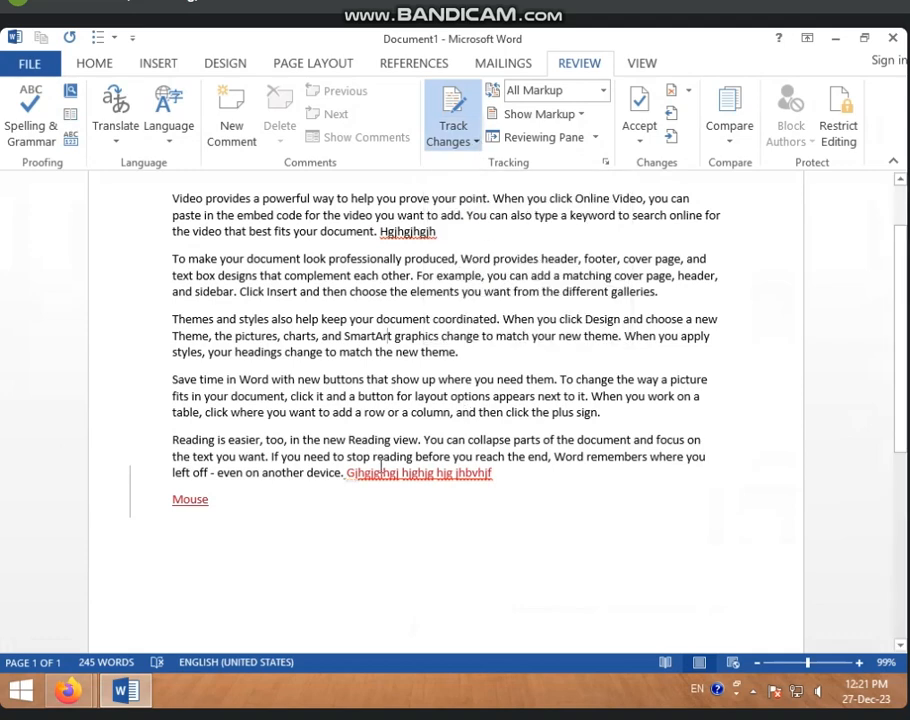
Step: Add the tracked text "hnjkh jghg hj fhgf hgf" after "theme." at the end of the third paragraph
drag(346, 473, 527, 478)
click(529, 360)
text(hnjkh jghg hj  fhgf hgf)
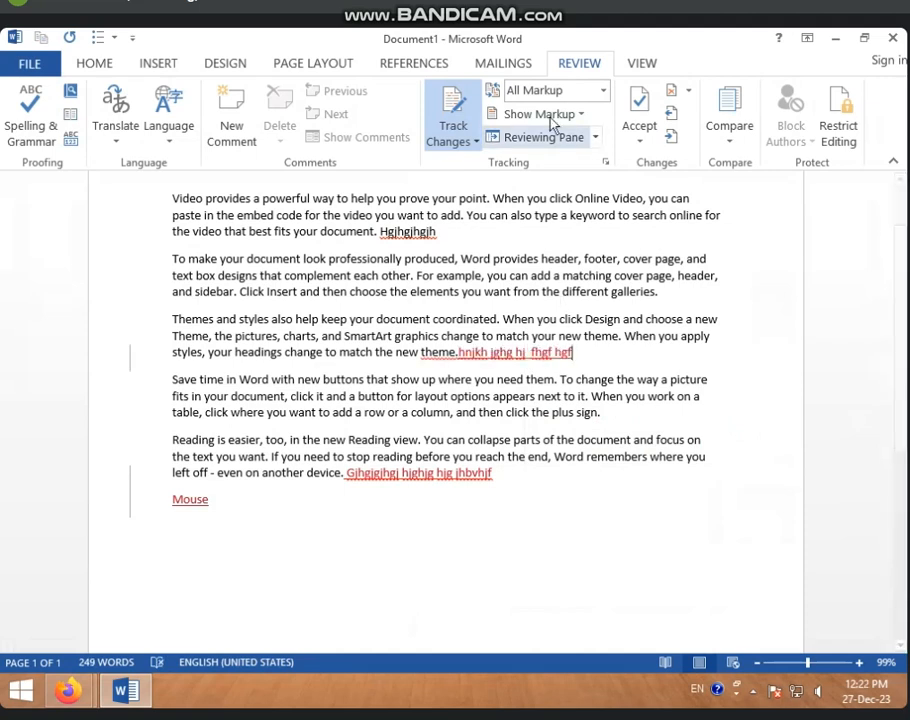
Step: Review the options for accepting changes and for tracking or locking them, leaving Track Changes on
click(642, 142)
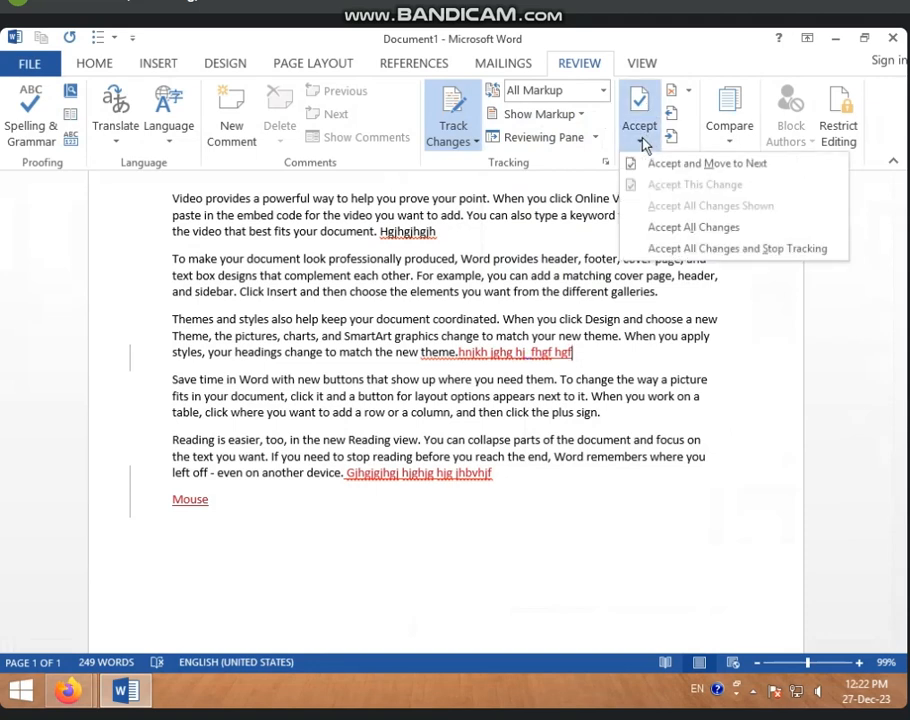
click(642, 138)
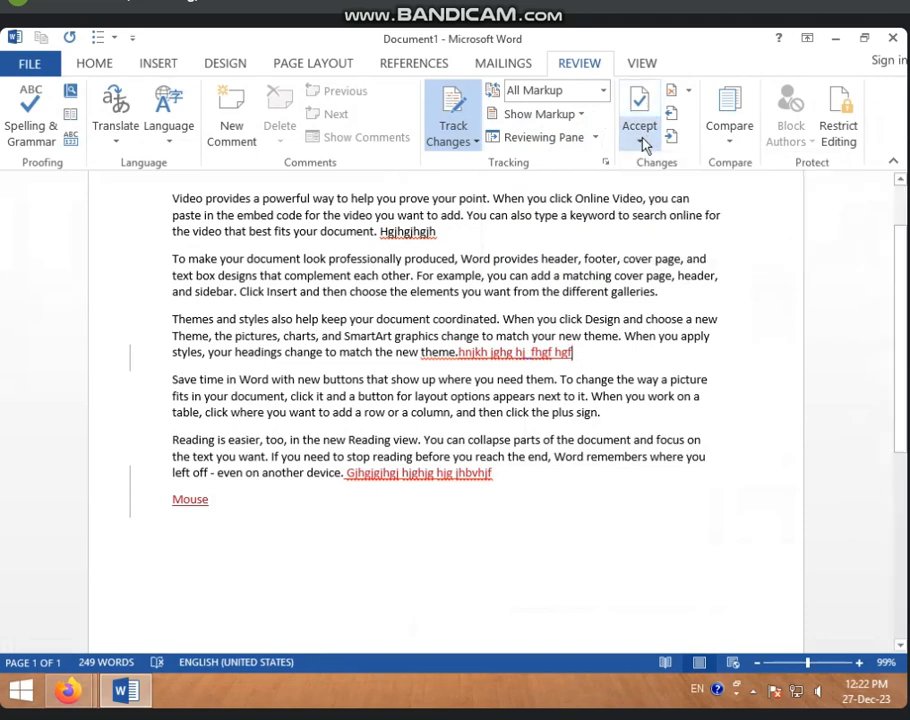
click(452, 141)
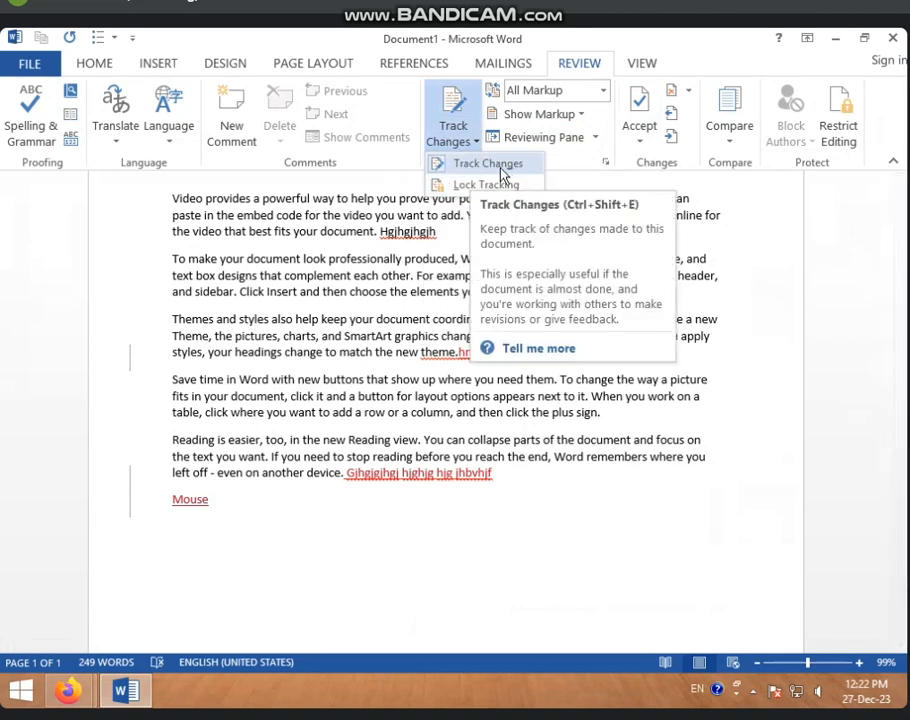
click(368, 332)
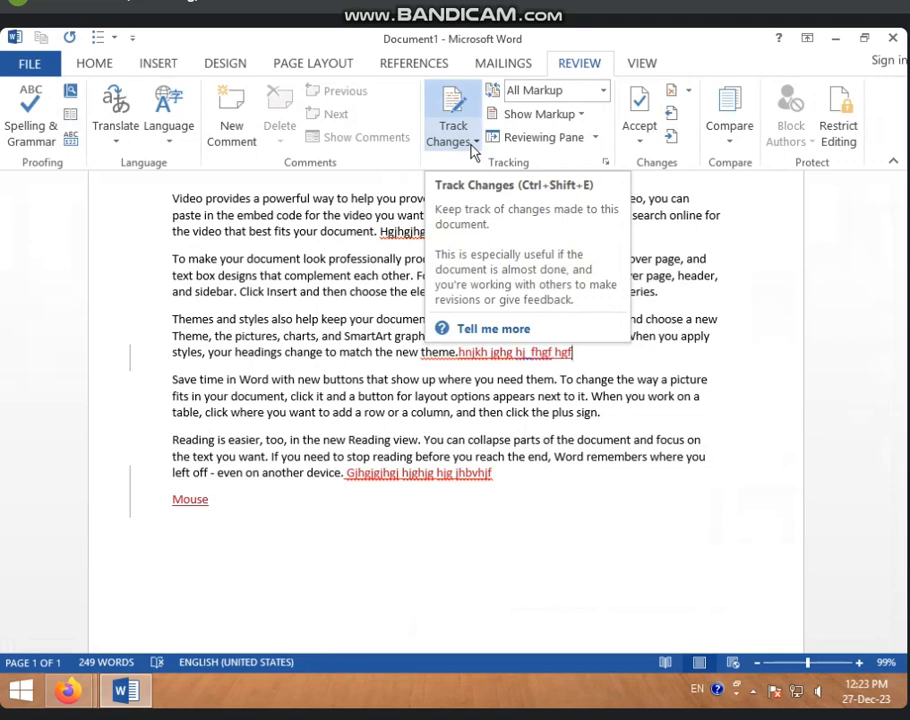
click(450, 108)
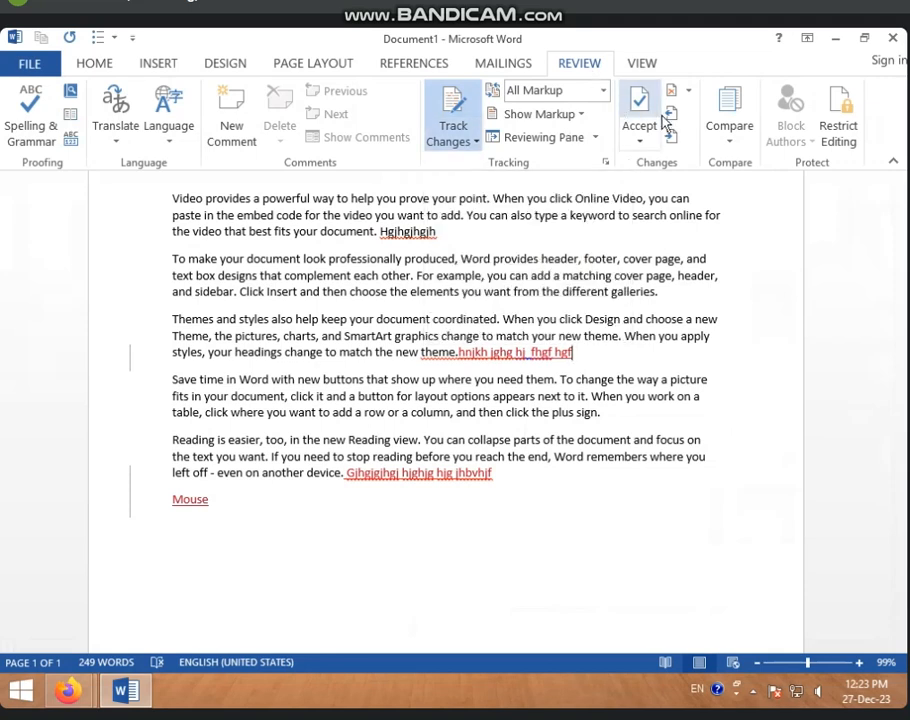
Step: Review the markup display options and inspect the tracked insertions in the vertical Reviewing Pane, leaving it closed
click(582, 118)
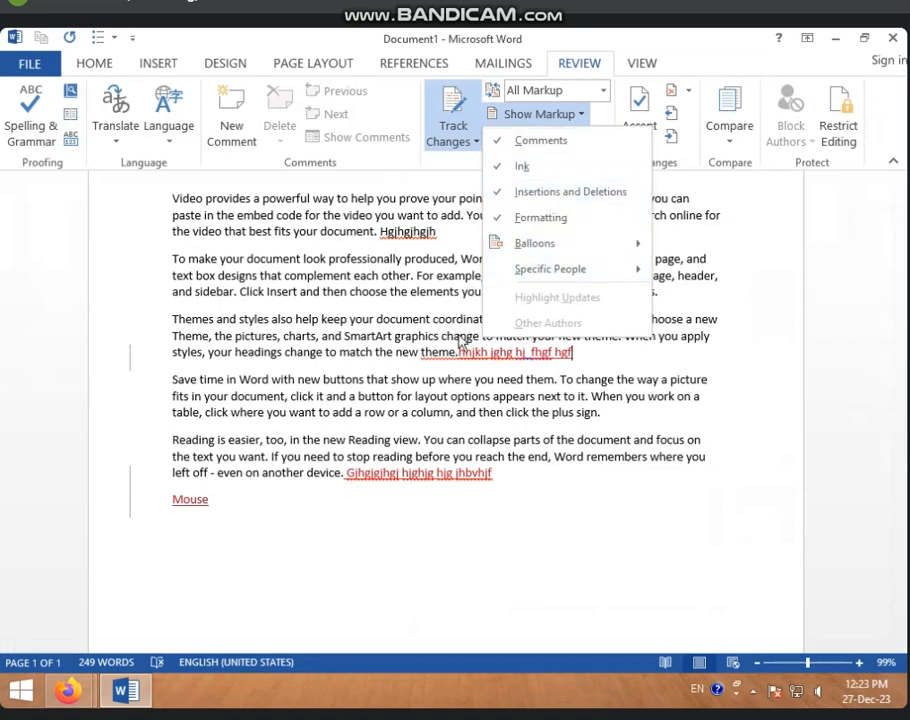
click(406, 313)
click(595, 137)
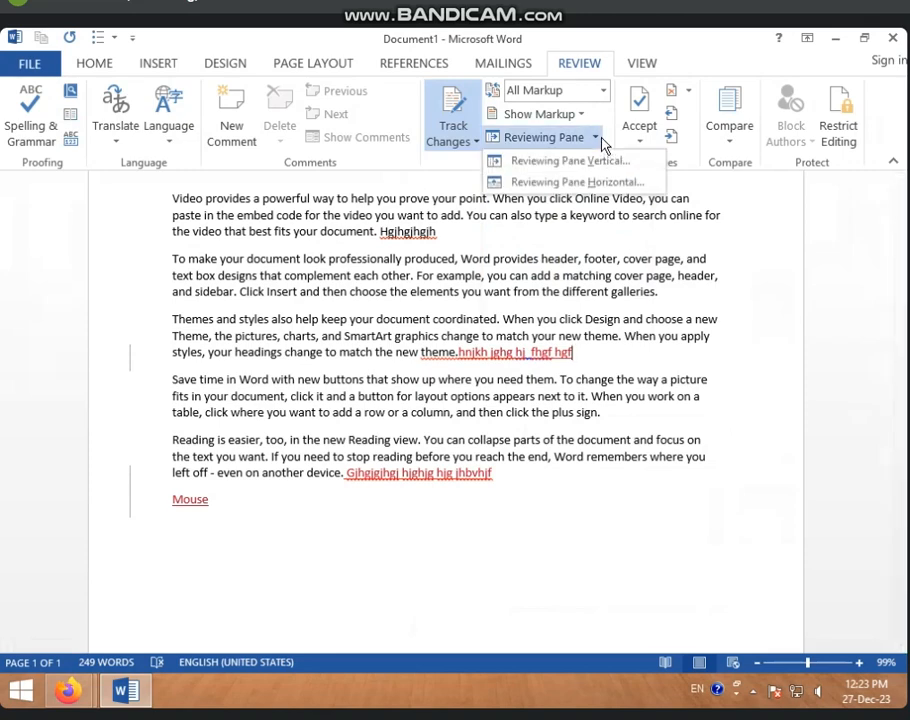
click(542, 164)
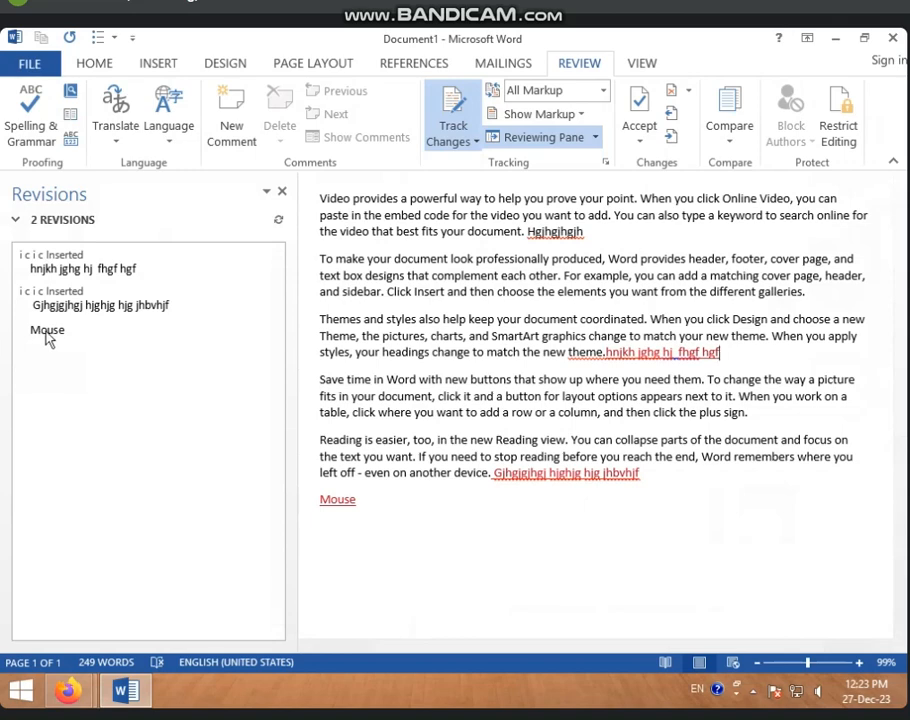
triple_click(175, 304)
click(282, 191)
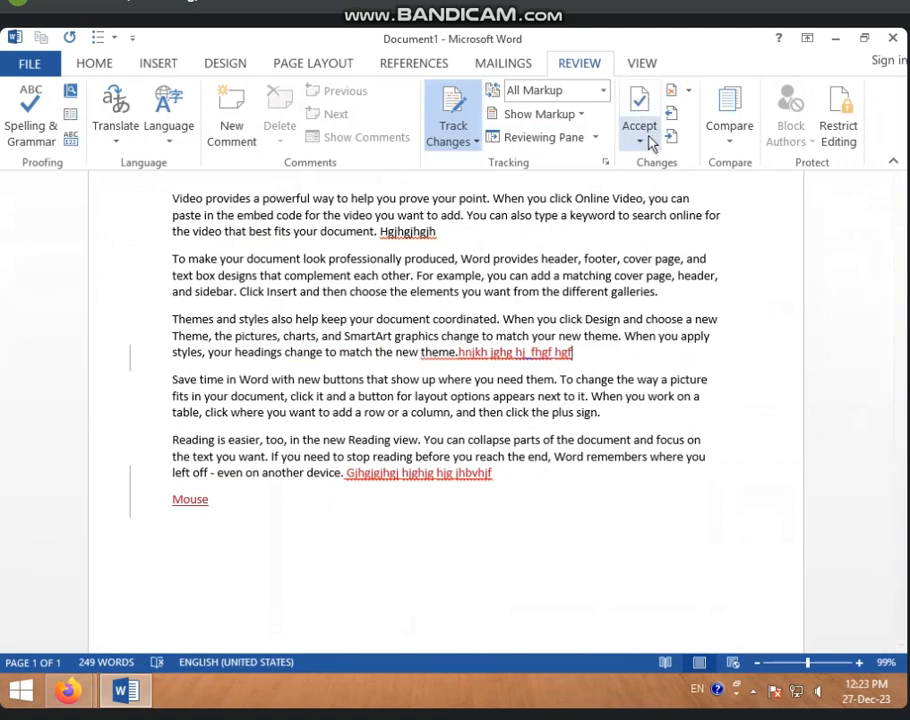
Step: Examine the options for accepting tracked changes, with the cursor outside and inside the third paragraph's tracked text
click(648, 144)
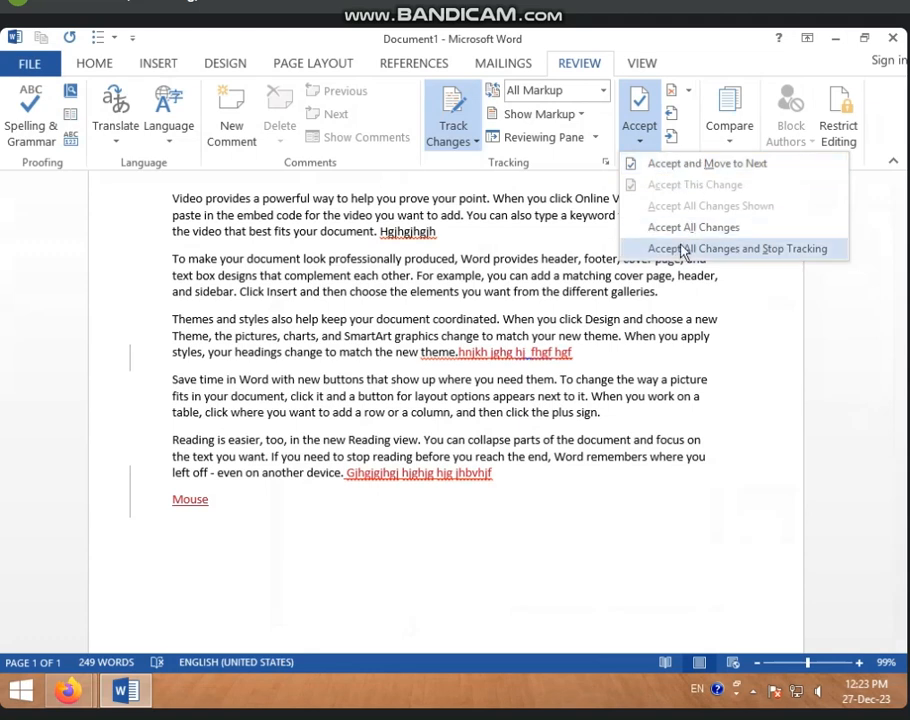
click(425, 288)
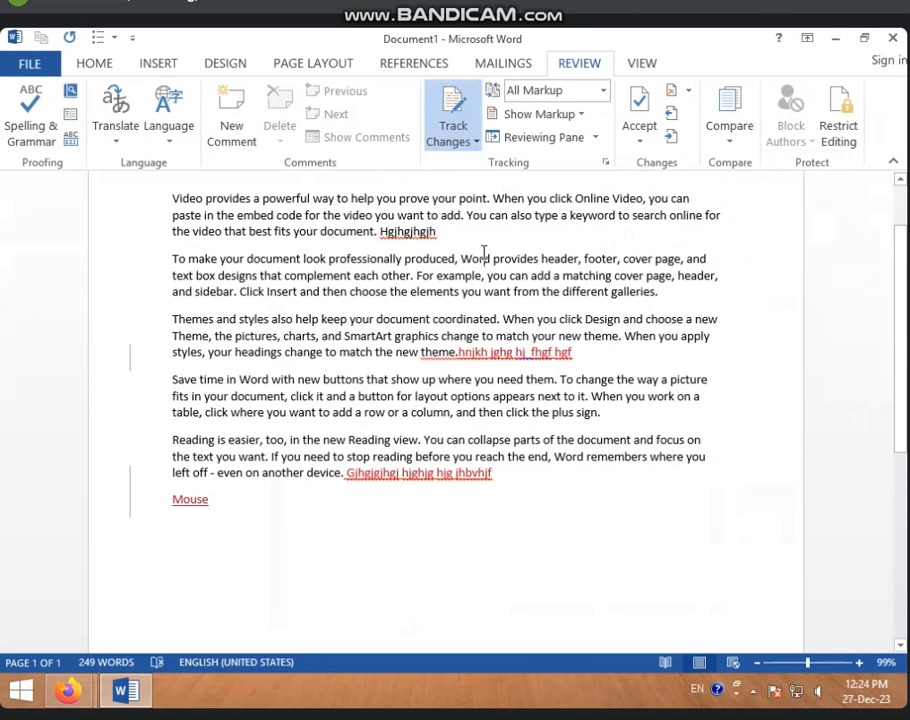
click(640, 144)
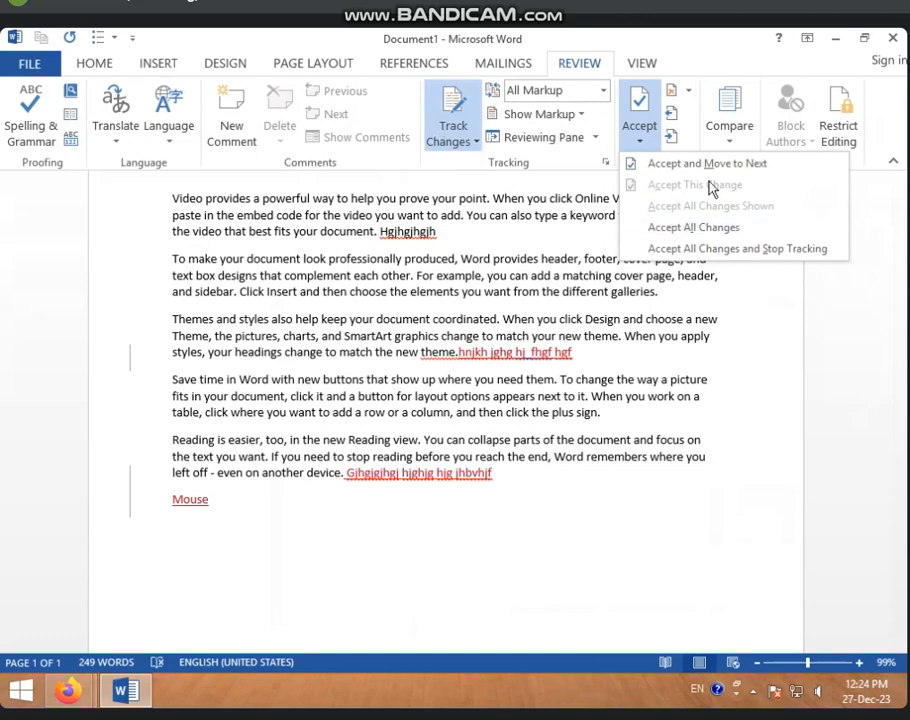
click(500, 347)
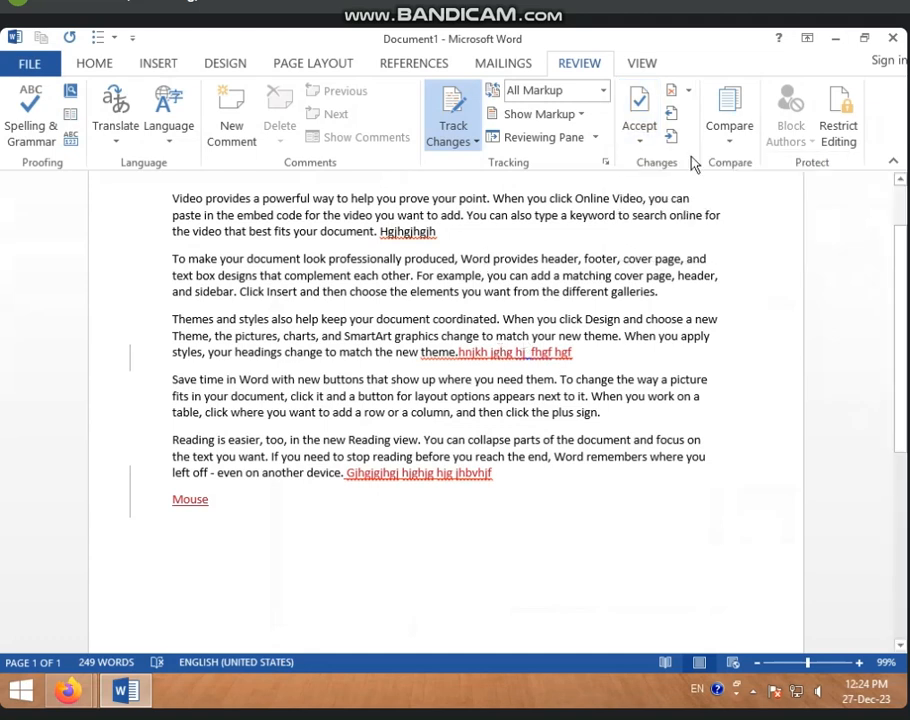
click(642, 140)
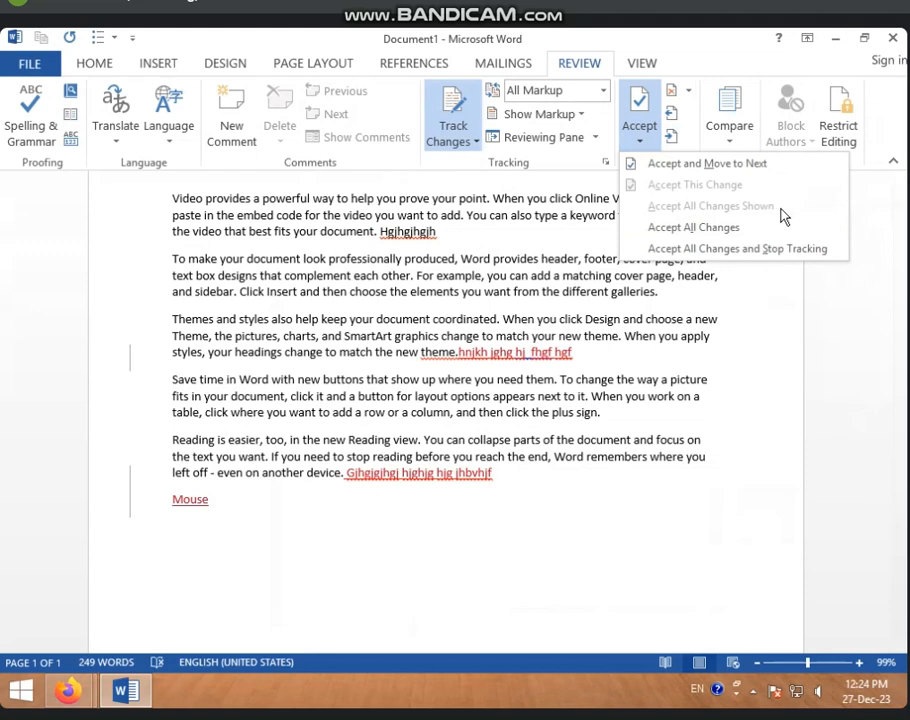
click(537, 399)
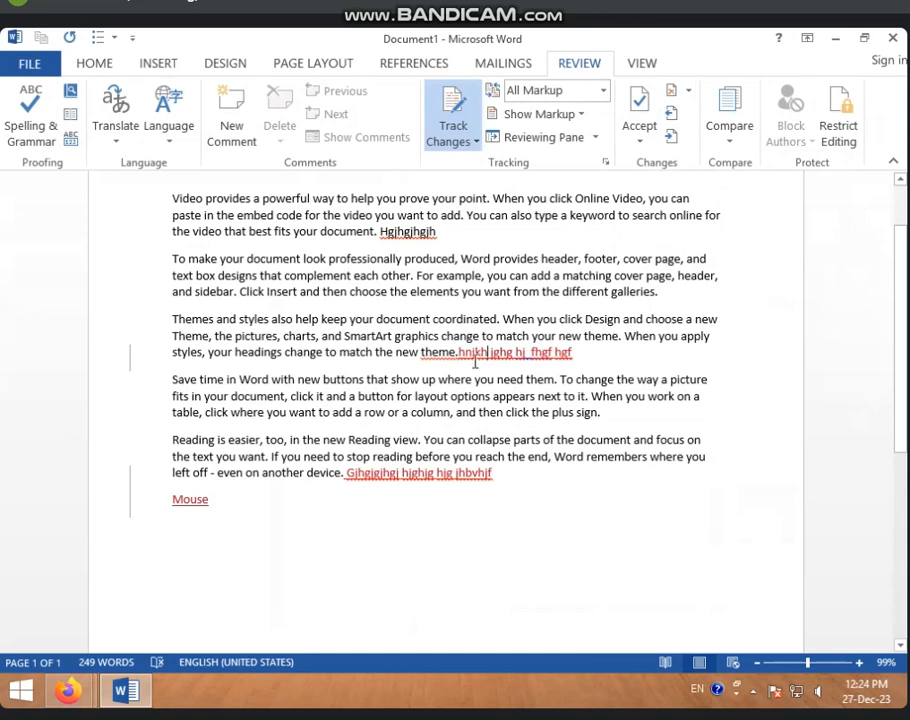
click(642, 147)
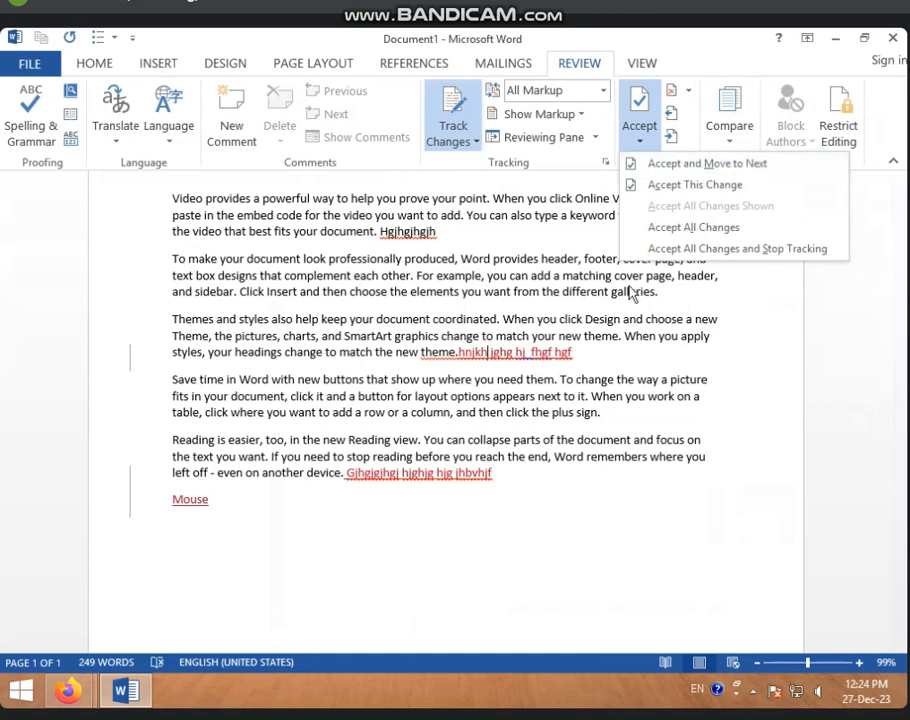
click(474, 358)
Step: Accept the tracked insertion after "theme." in the third paragraph and move to the next change
drag(458, 352, 615, 359)
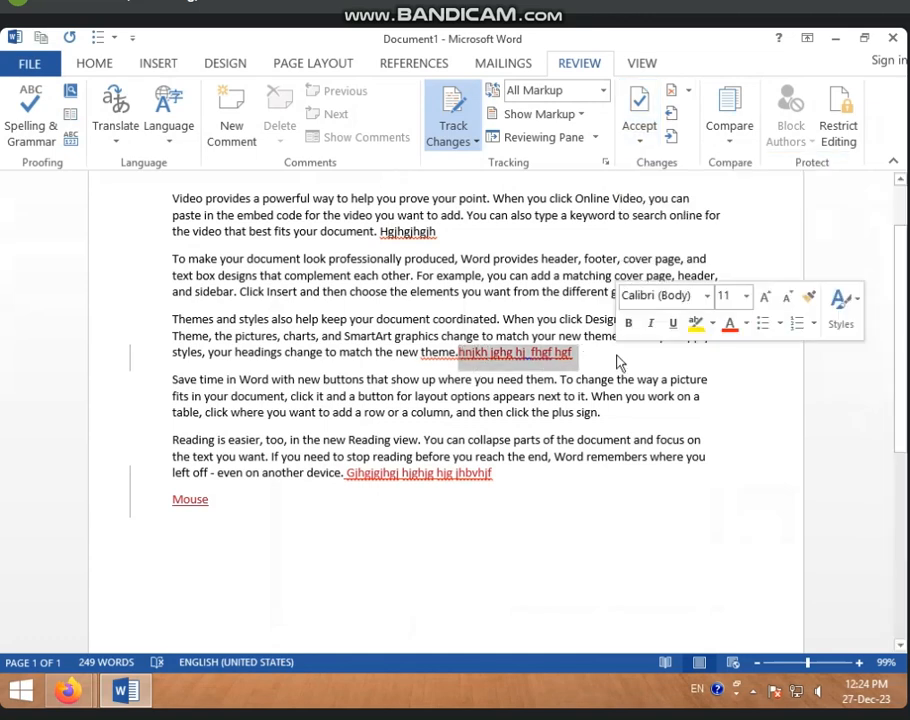
click(585, 362)
click(514, 360)
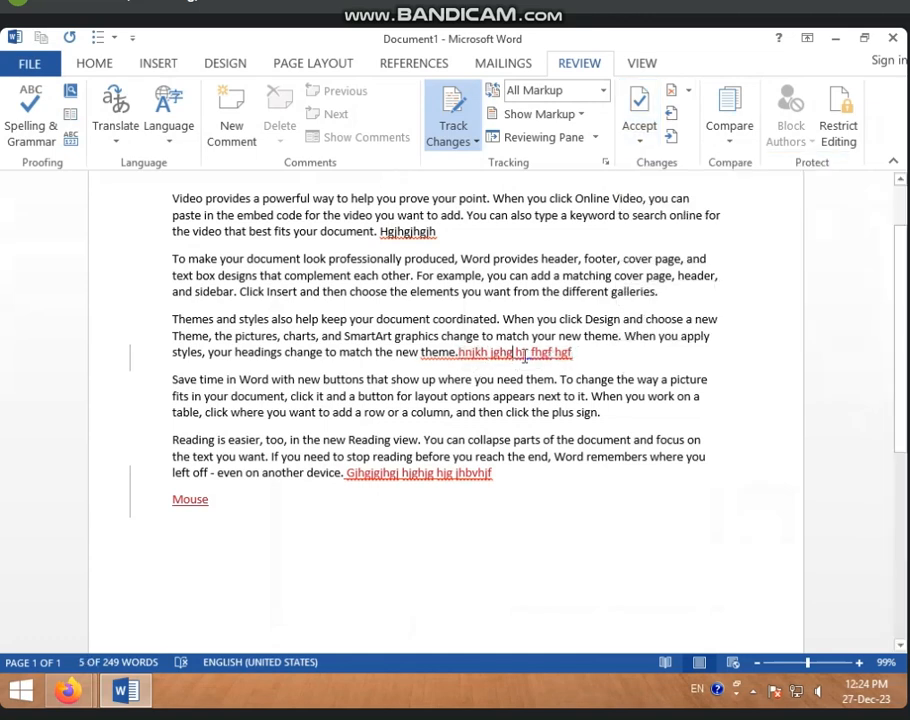
click(645, 136)
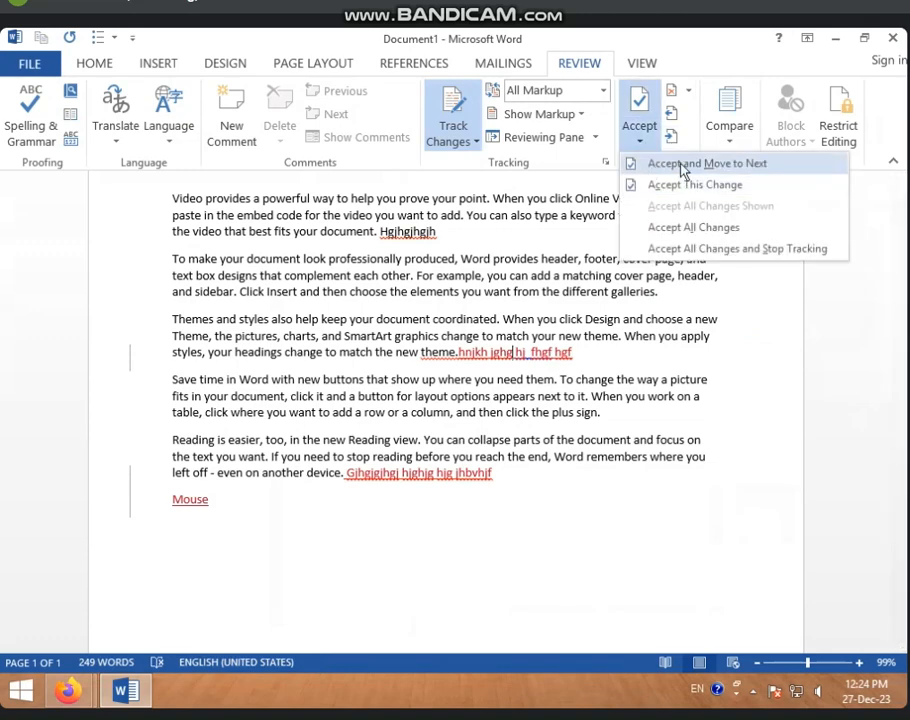
click(710, 164)
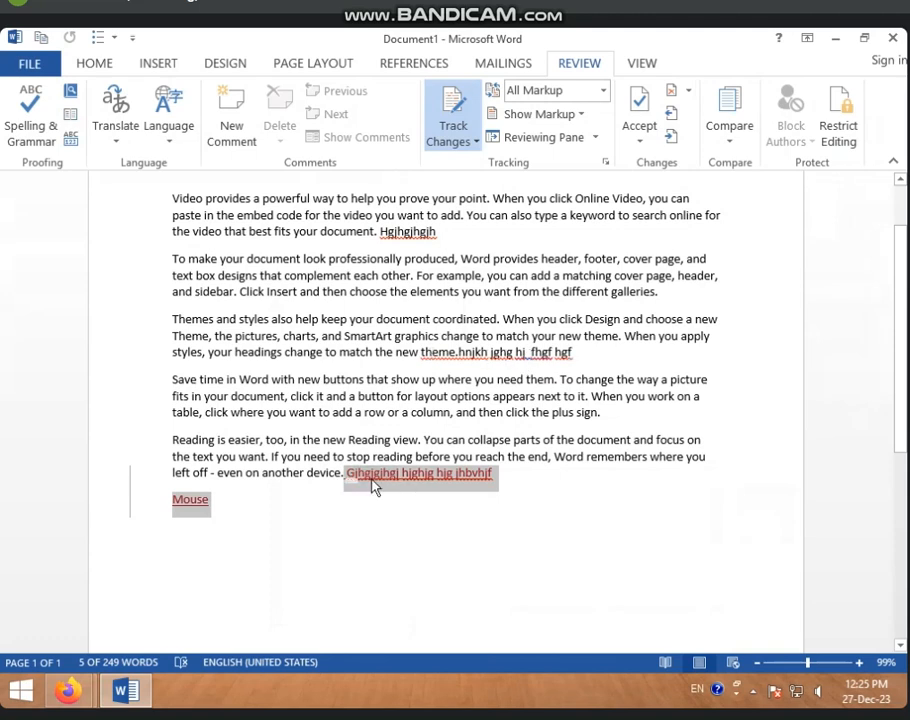
Step: Accept the remaining tracked insertion covering the last paragraph's added text and "Mouse"
click(640, 138)
click(654, 170)
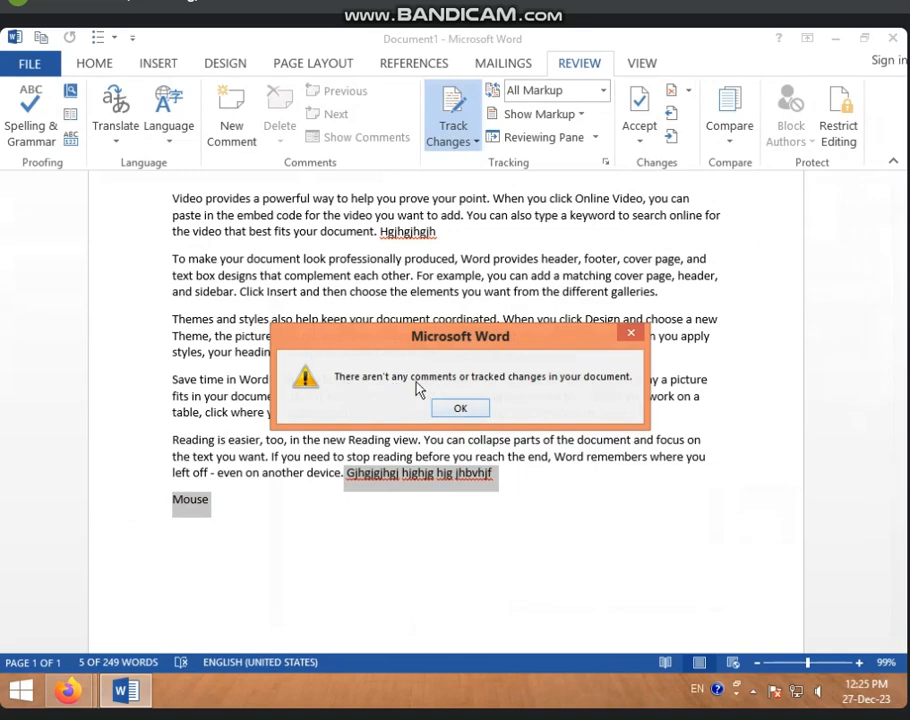
click(453, 418)
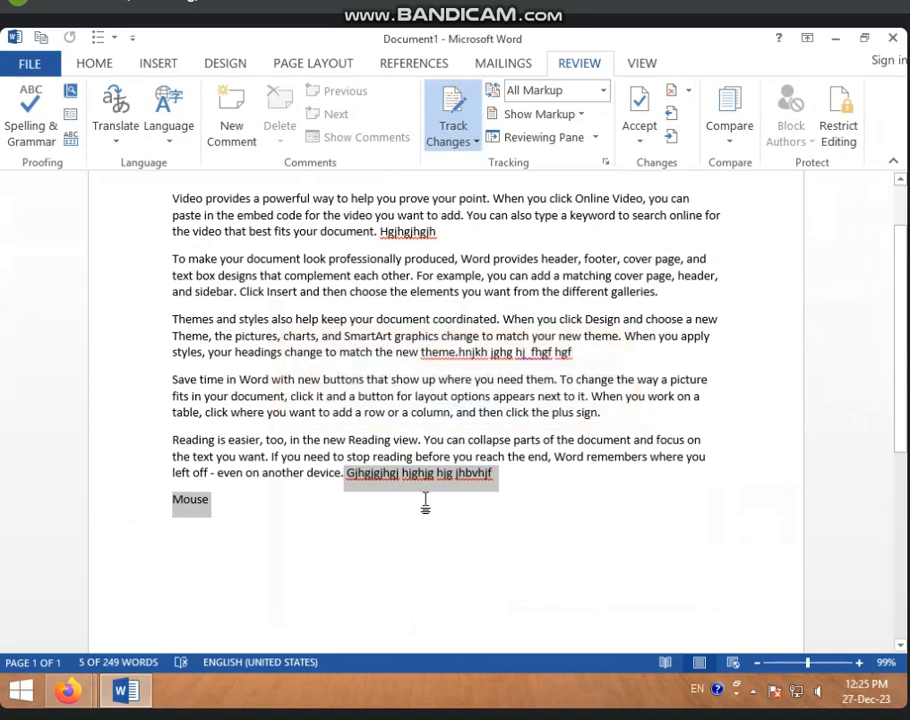
Step: Add three tracked paragraphs below "Mouse" reading "Gfghfhfhgfhg", "Yhfghfghf" and "hjgfhjfhgfgh"
click(374, 513)
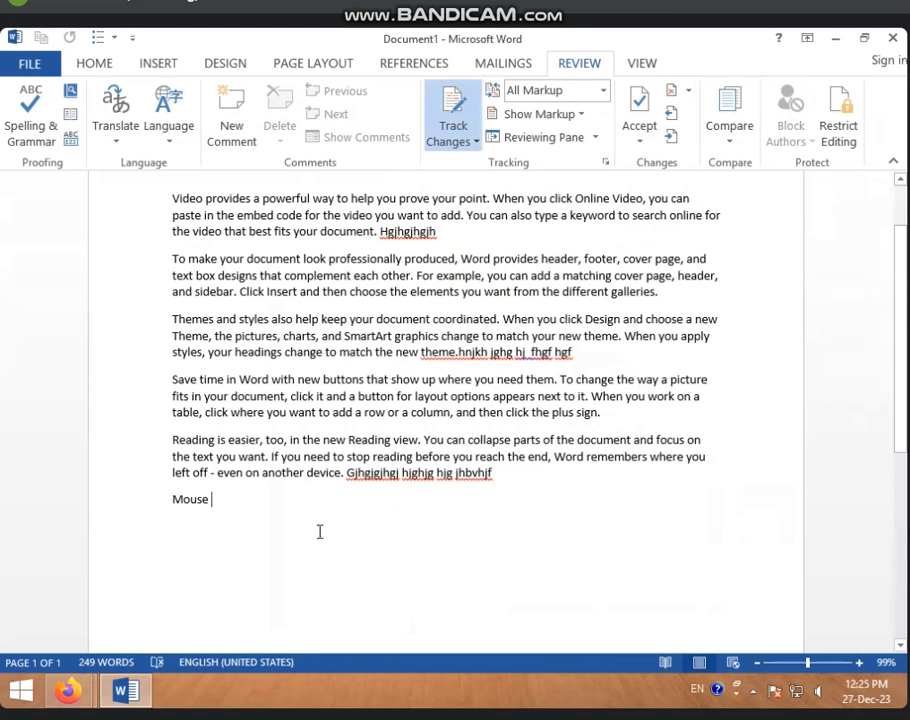
key(Return)
text(gfghfhfhgfhg)
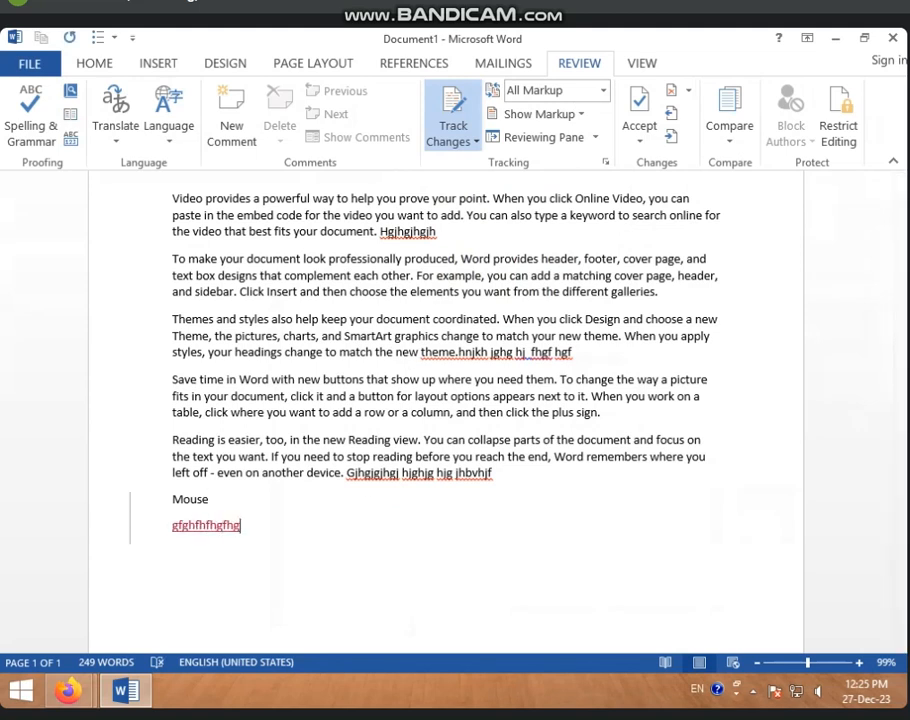
key(Return)
text(yhfghfghf)
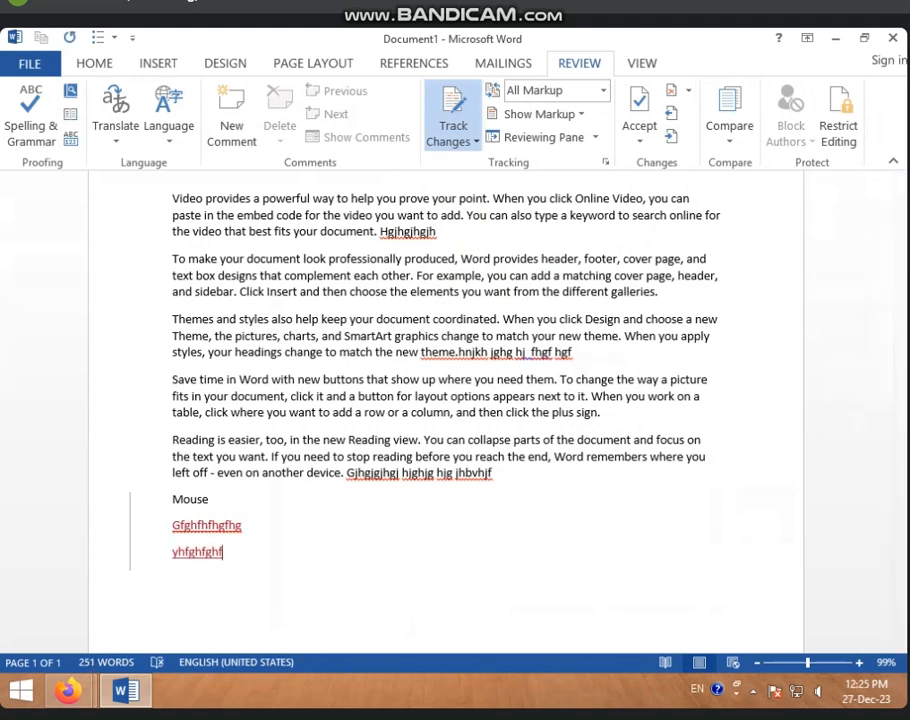
key(Return)
text(hjgfhjfhgfgh)
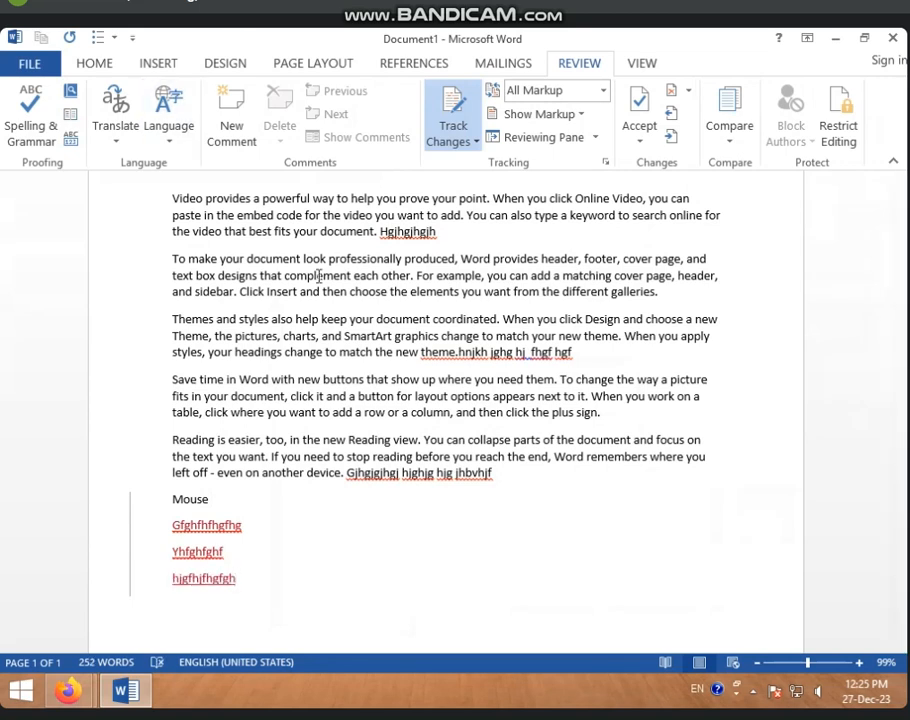
Step: Turn off Track Changes and recheck the tracking and locking options
click(472, 142)
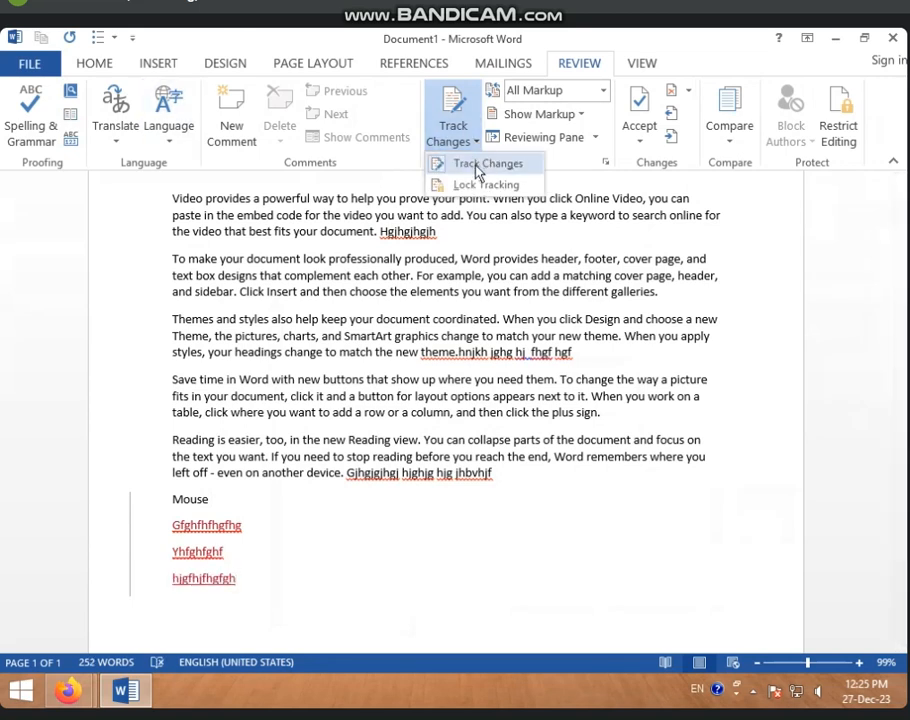
click(478, 165)
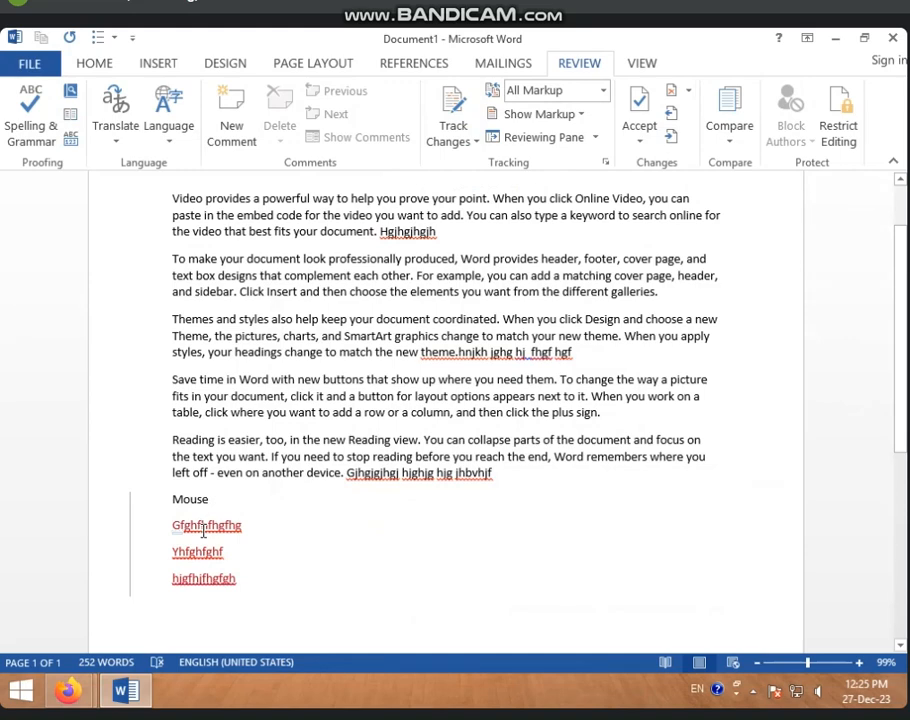
click(467, 143)
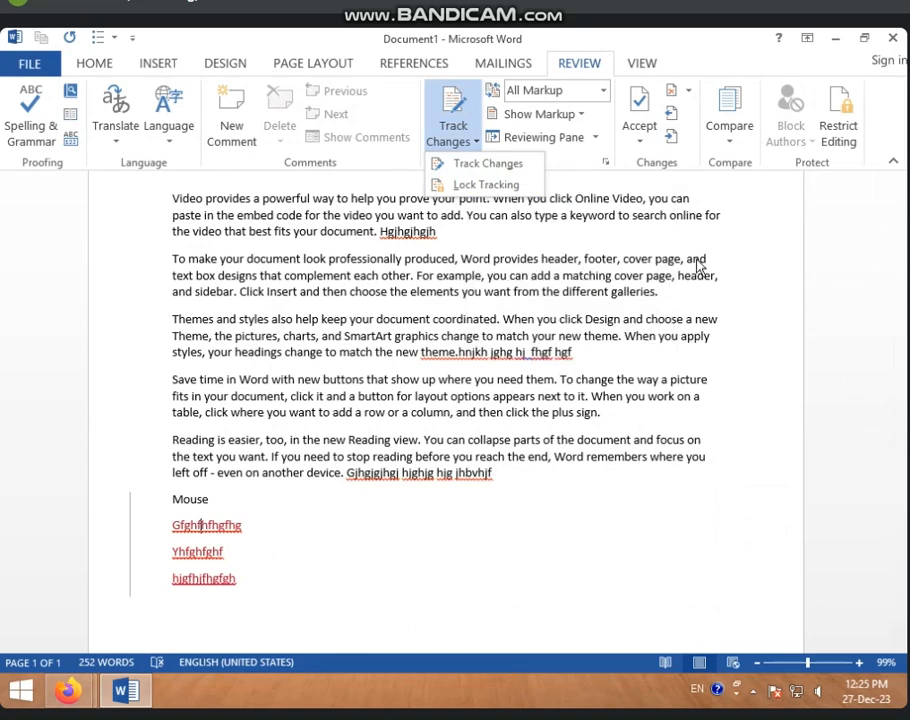
click(562, 315)
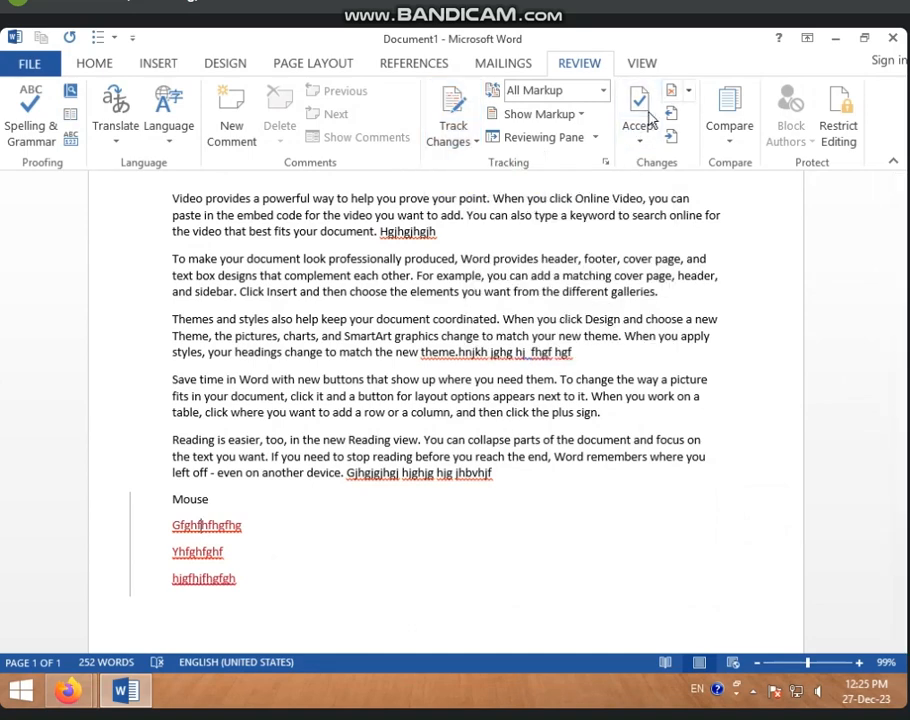
Step: Check the accept options and select the three tracked paragraphs below "Mouse"
click(639, 140)
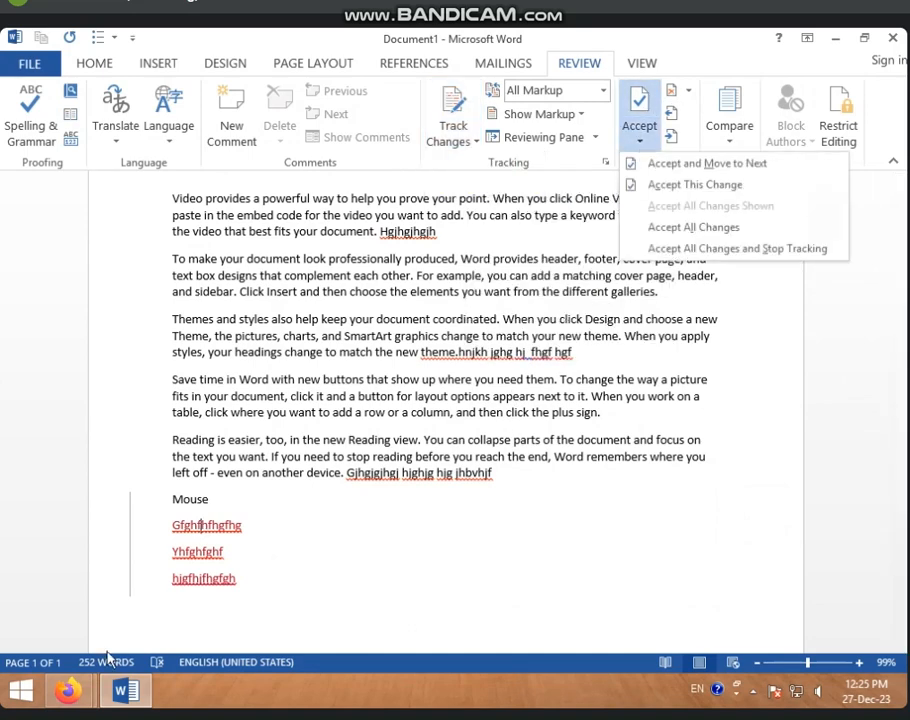
click(142, 595)
drag(128, 527, 258, 607)
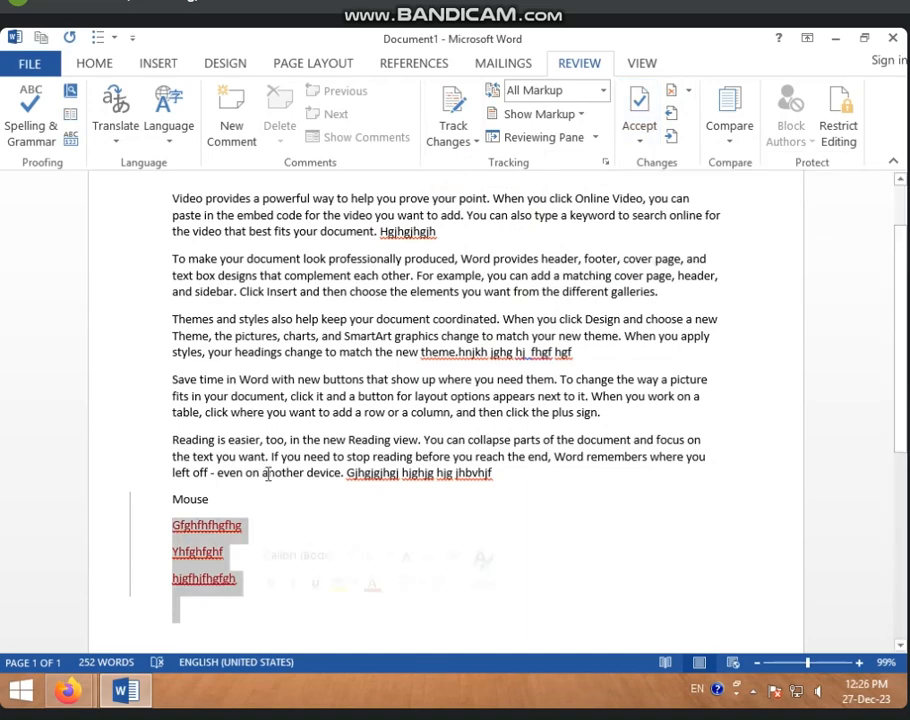